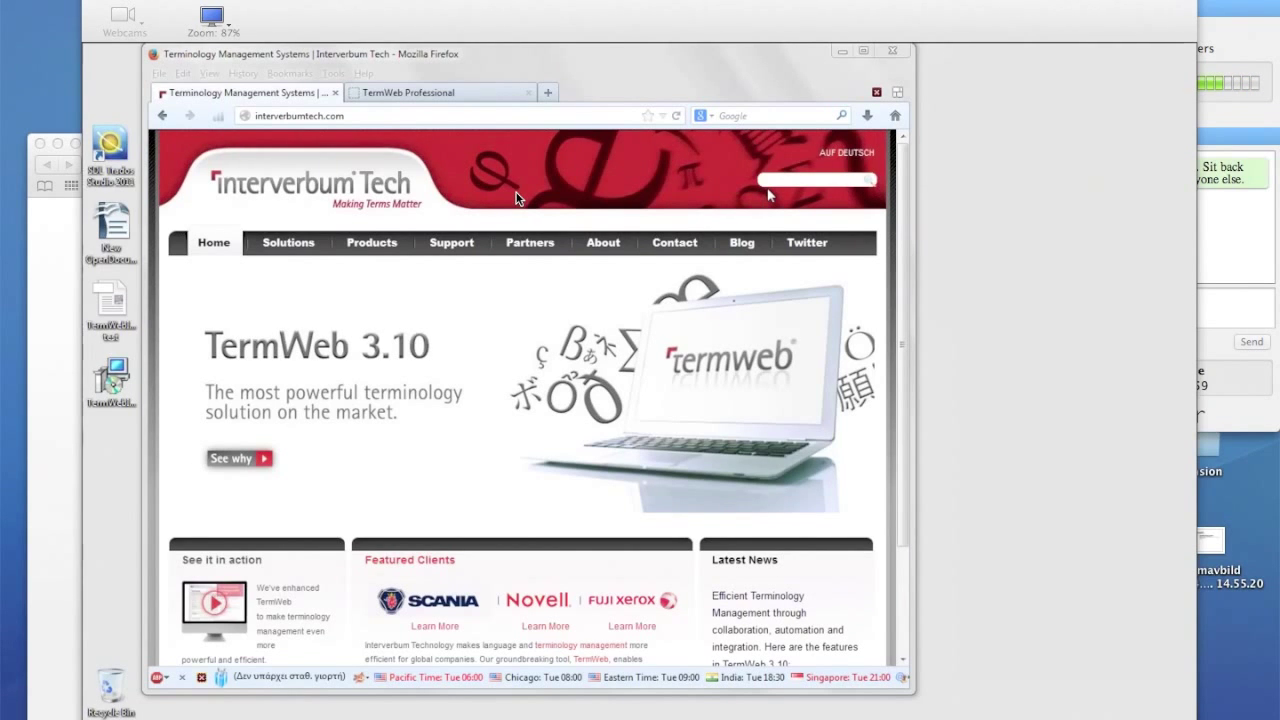
Install TermWebIntegrator into the default folder and launch it when the wizard finishes
key(XF86AudioRaiseVolume)
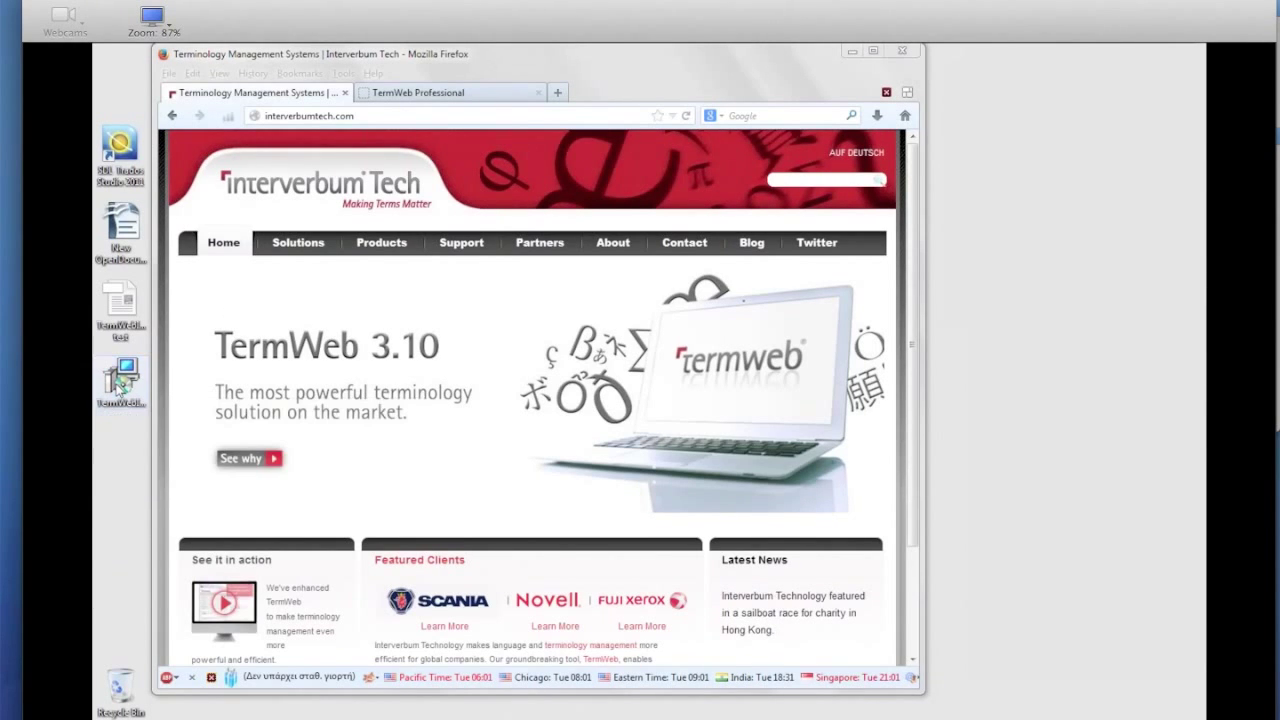
double_click(118, 388)
click(690, 415)
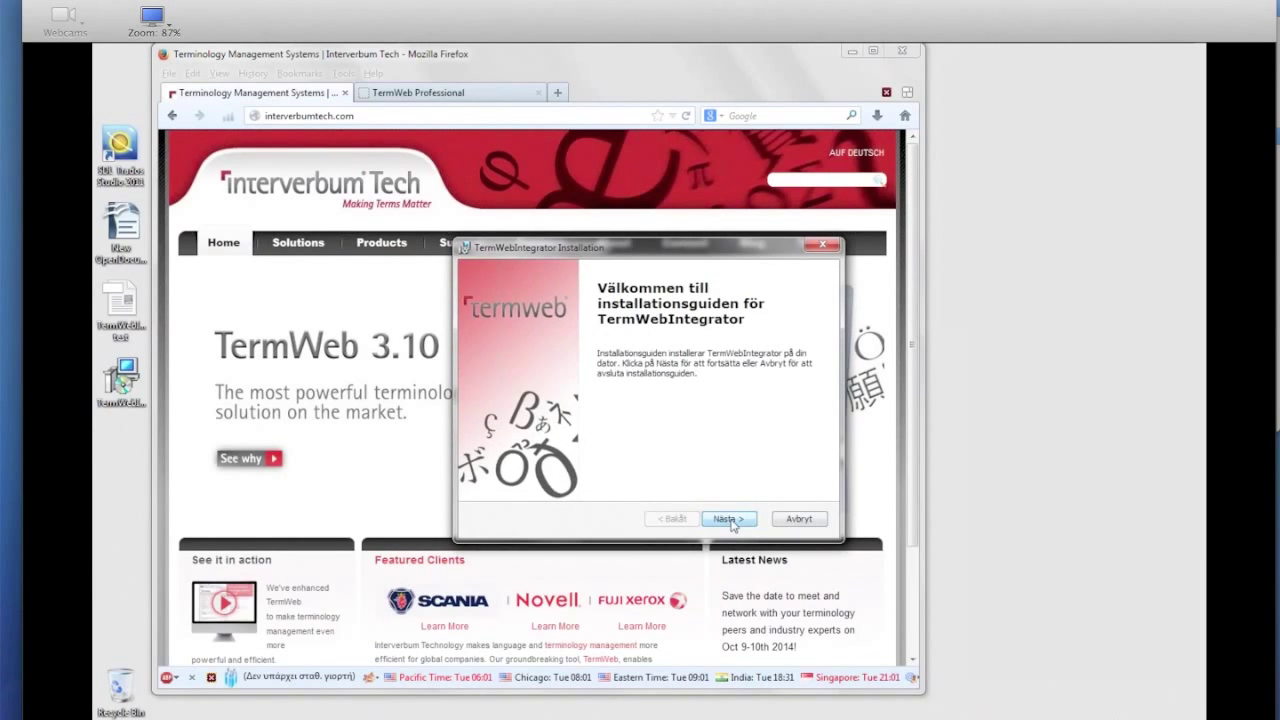
click(730, 519)
click(730, 519)
click(730, 519)
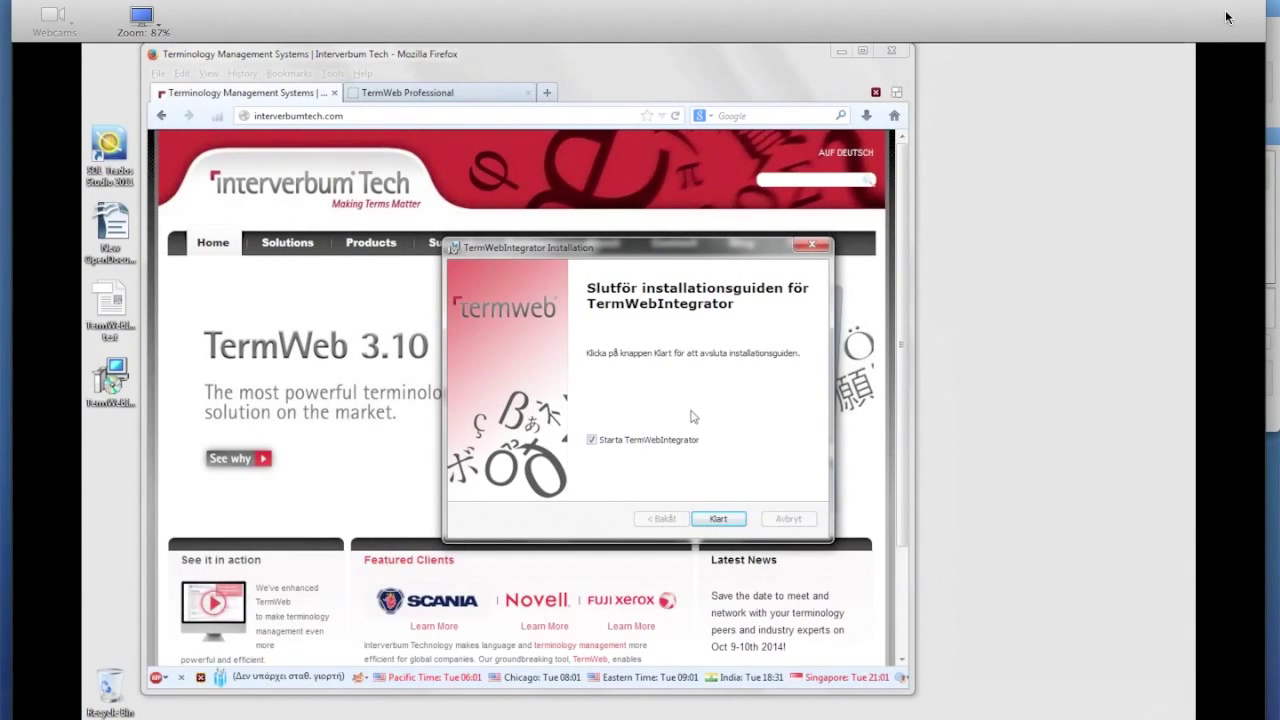
click(718, 518)
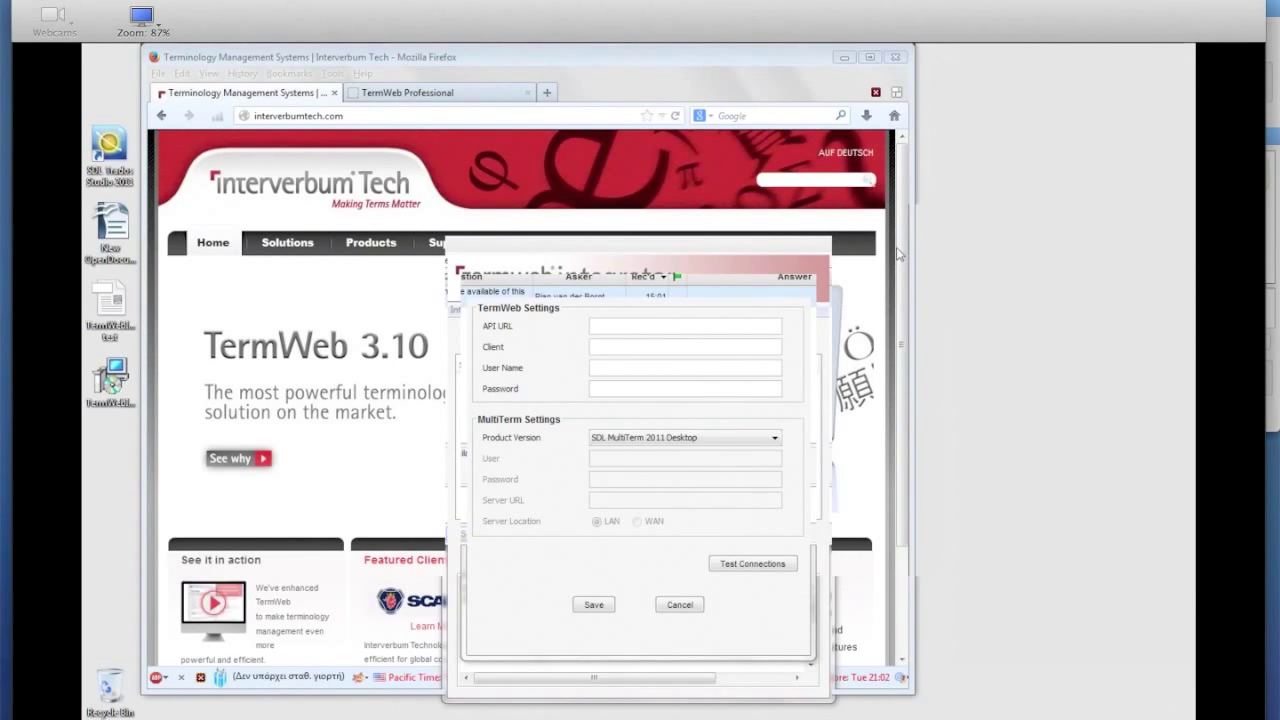
click(612, 322)
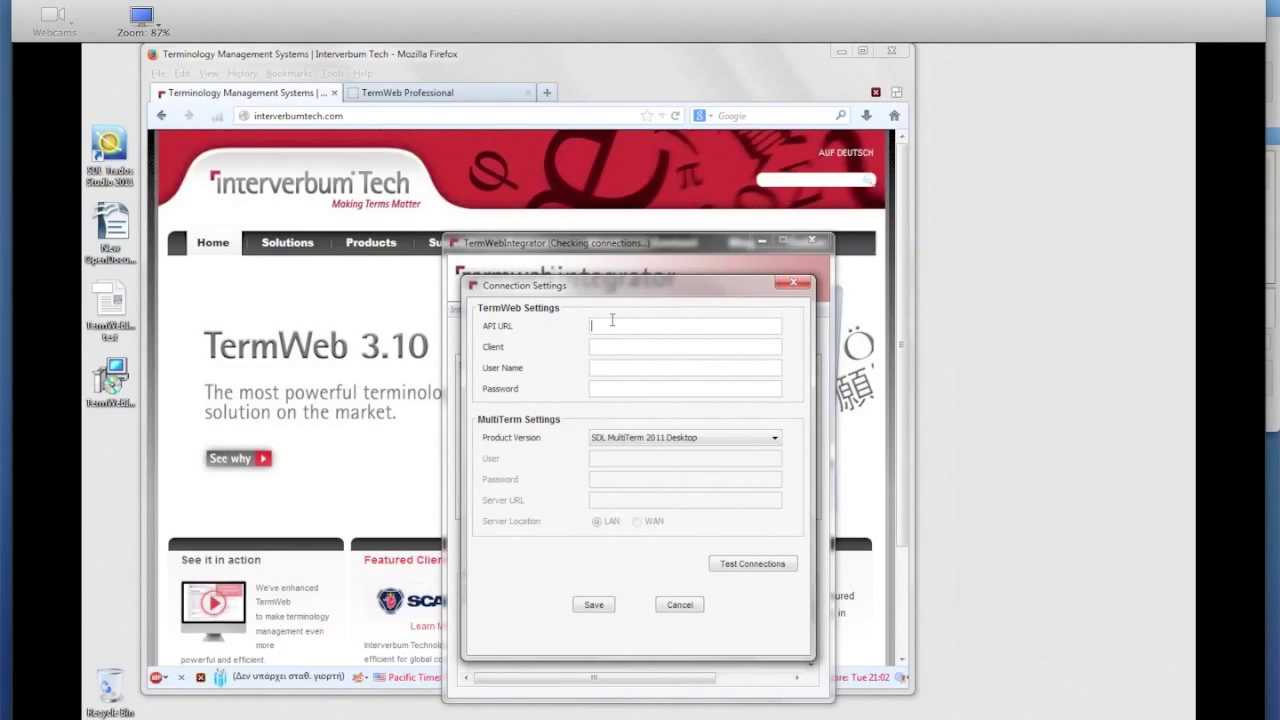
text(h)
text(ttp)
text(:)
text(//i)
text(v310.ter)
text(mwe)
text(b.se/te)
text(rmwe)
text(b/api)
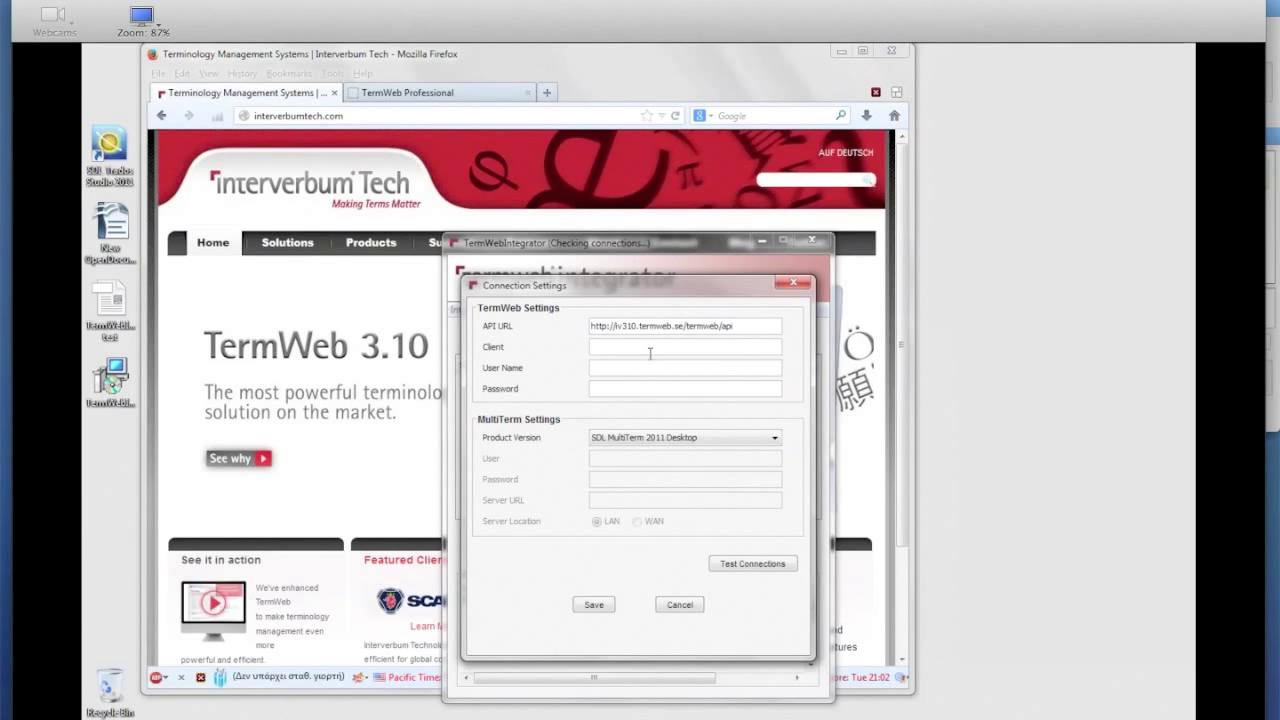
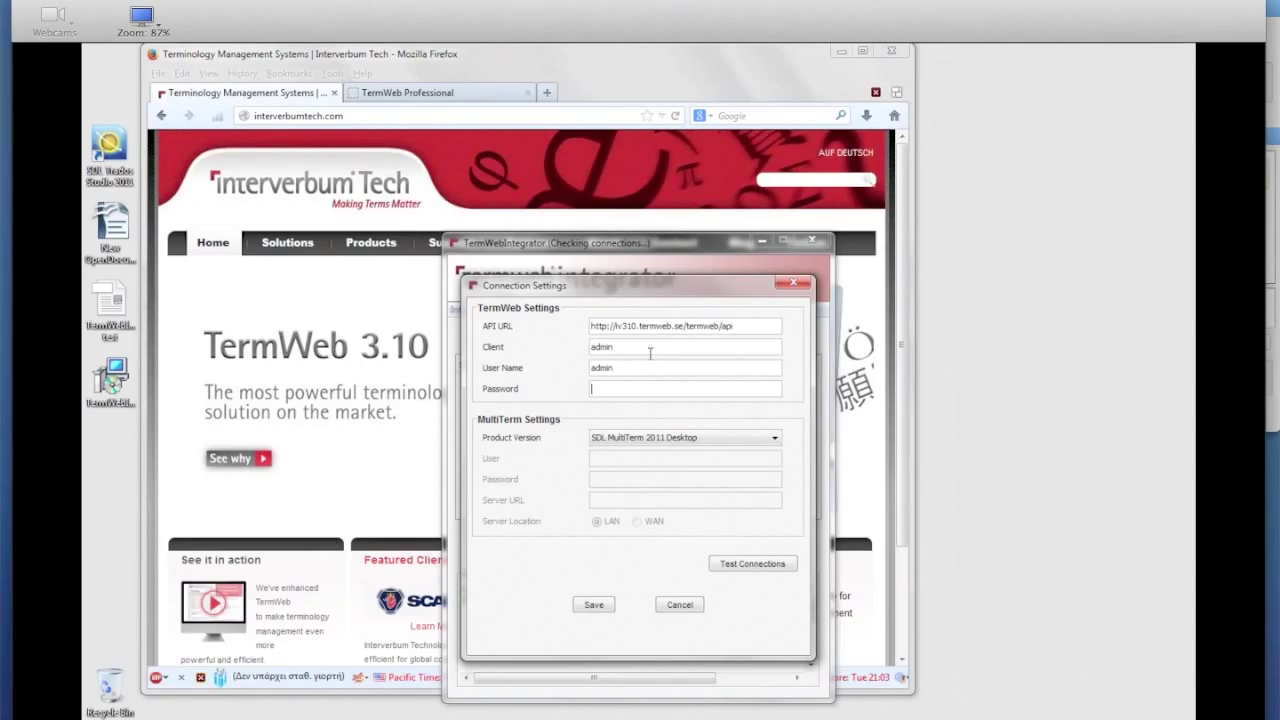
Fill in admin as the TermWeb Client and User Name, and enter the account password
key(Tab)
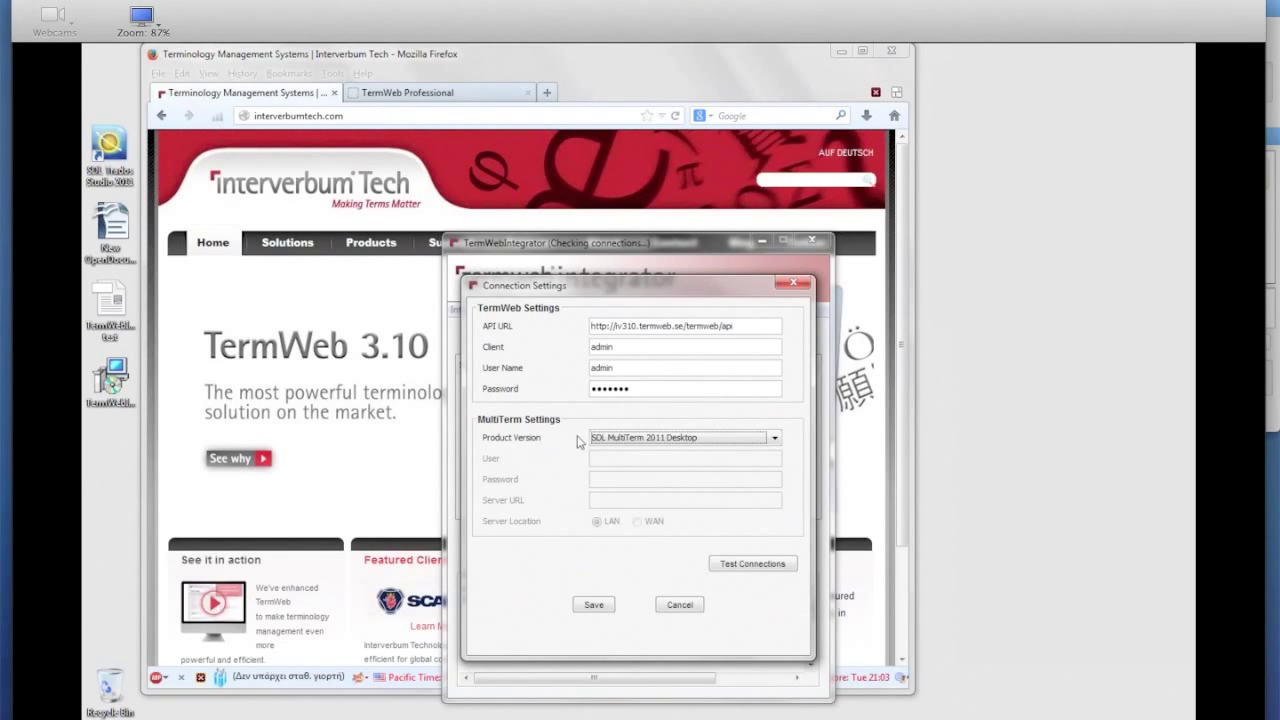
key(Tab)
Keep SDL MultiTerm 2011 Desktop as product version and test the TermWeb and MultiTerm connections
click(596, 439)
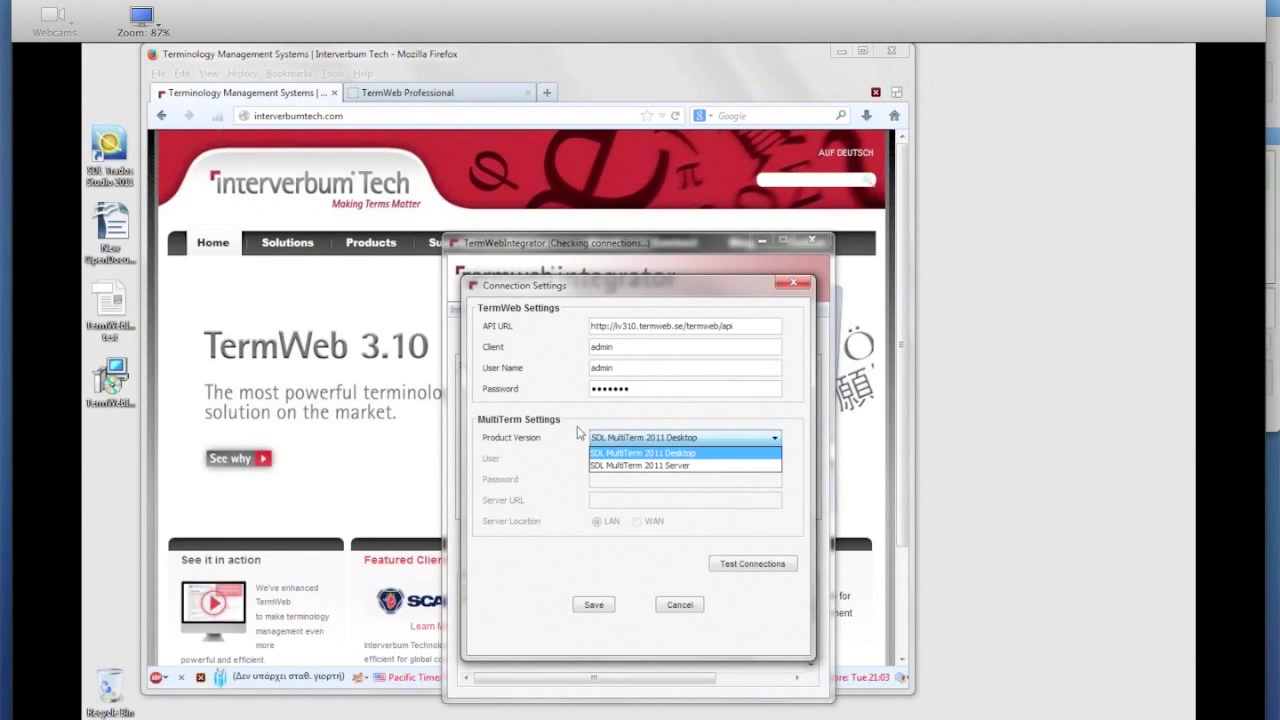
click(578, 432)
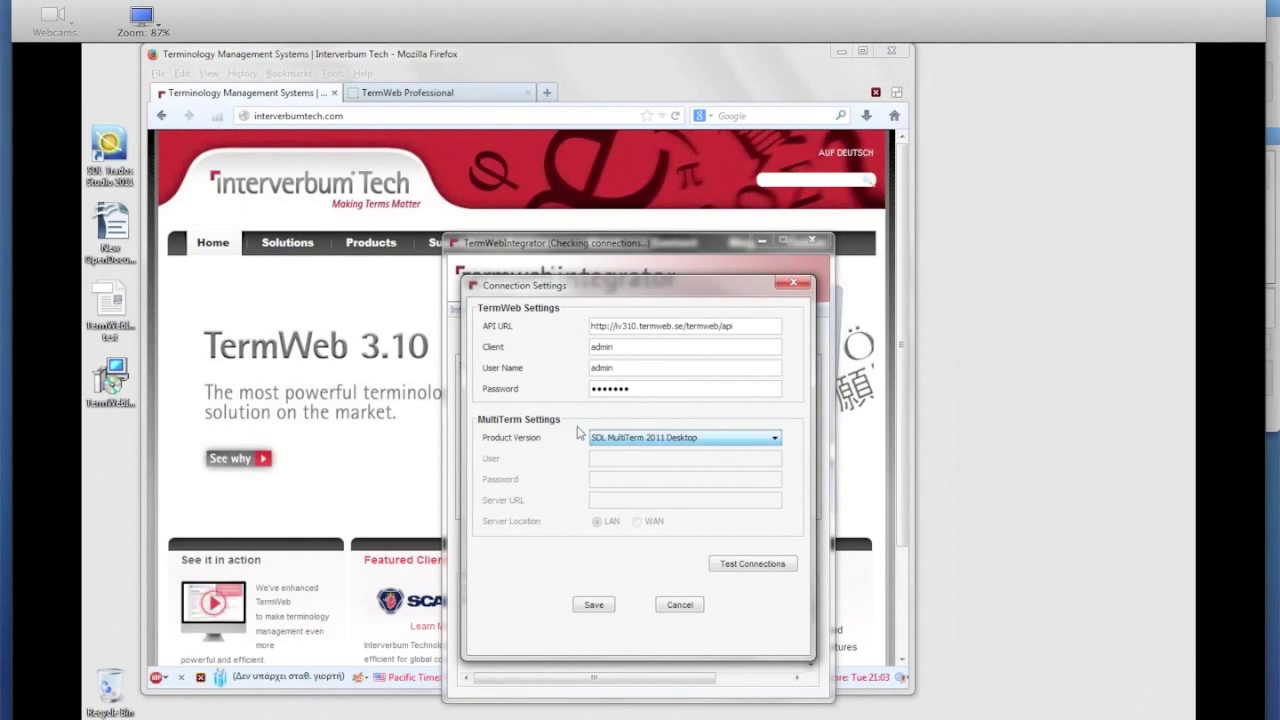
click(727, 566)
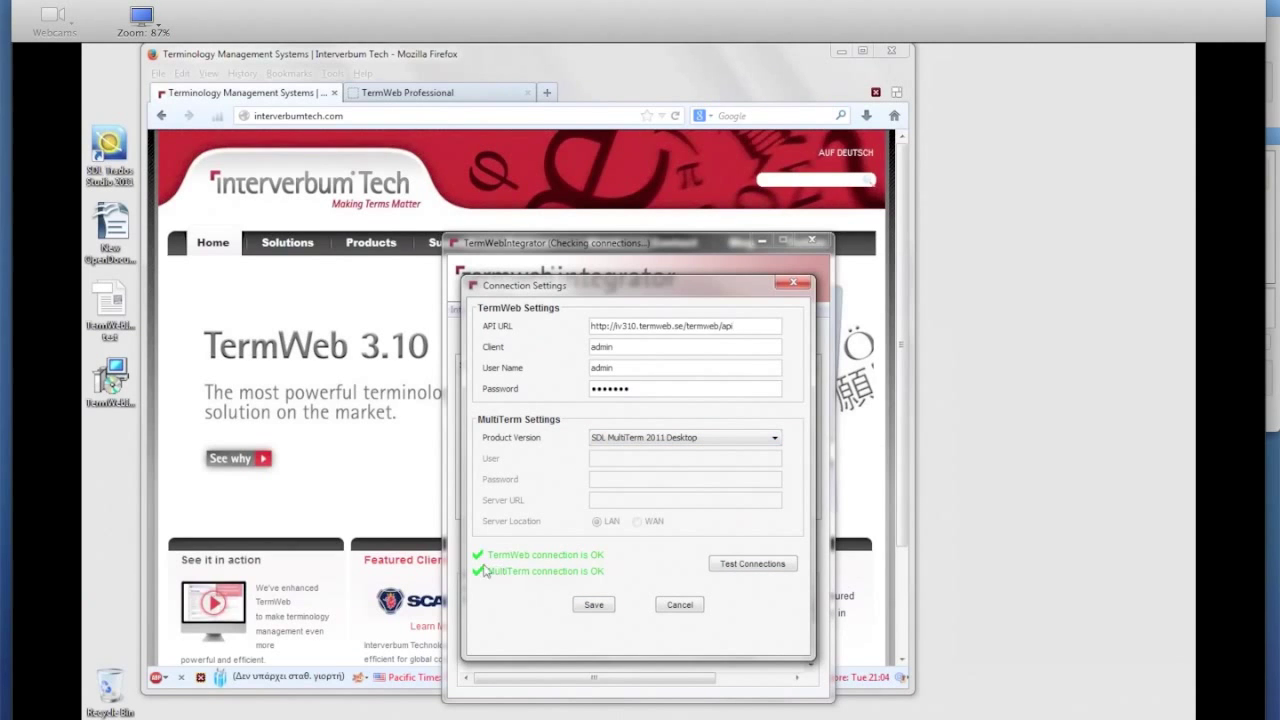
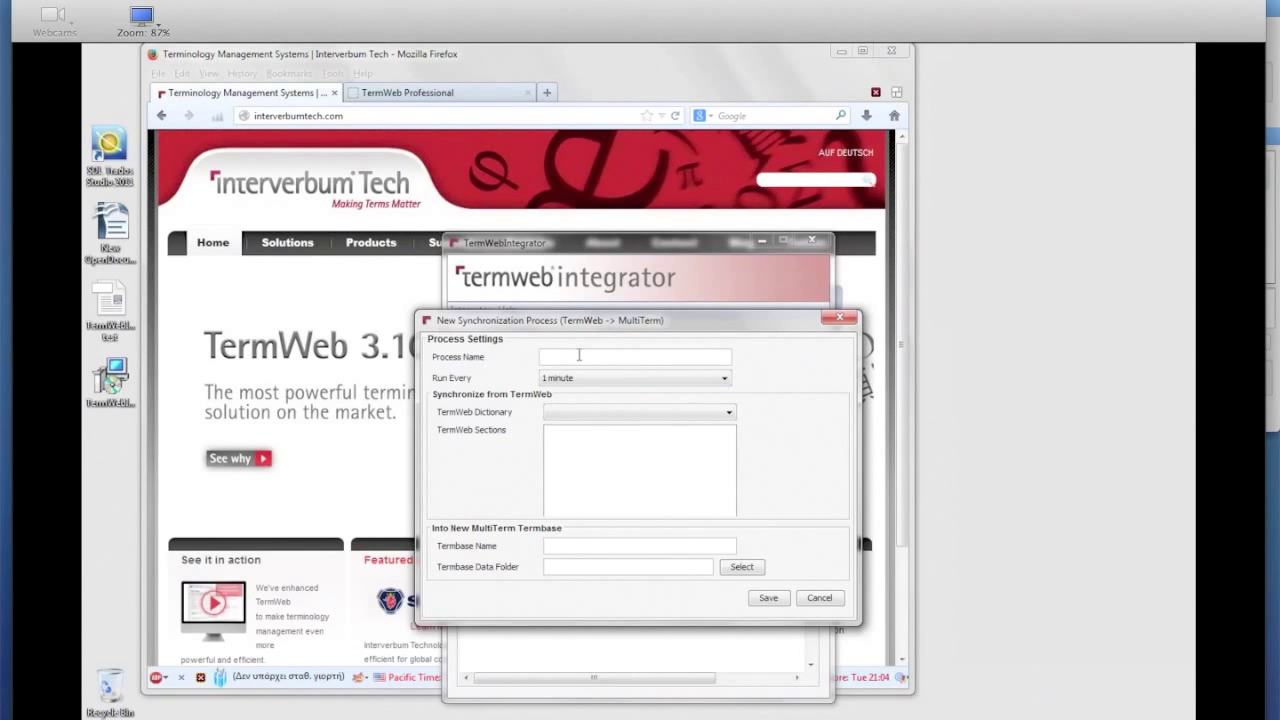
Name the process 'from iv310 to multi', removing the stray comma from the name
text(from iv310, to multi)
click(582, 357)
key(BackSpace)
Keep the 1-minute run interval and select the Medical deprecated versus approved dictionary
click(602, 379)
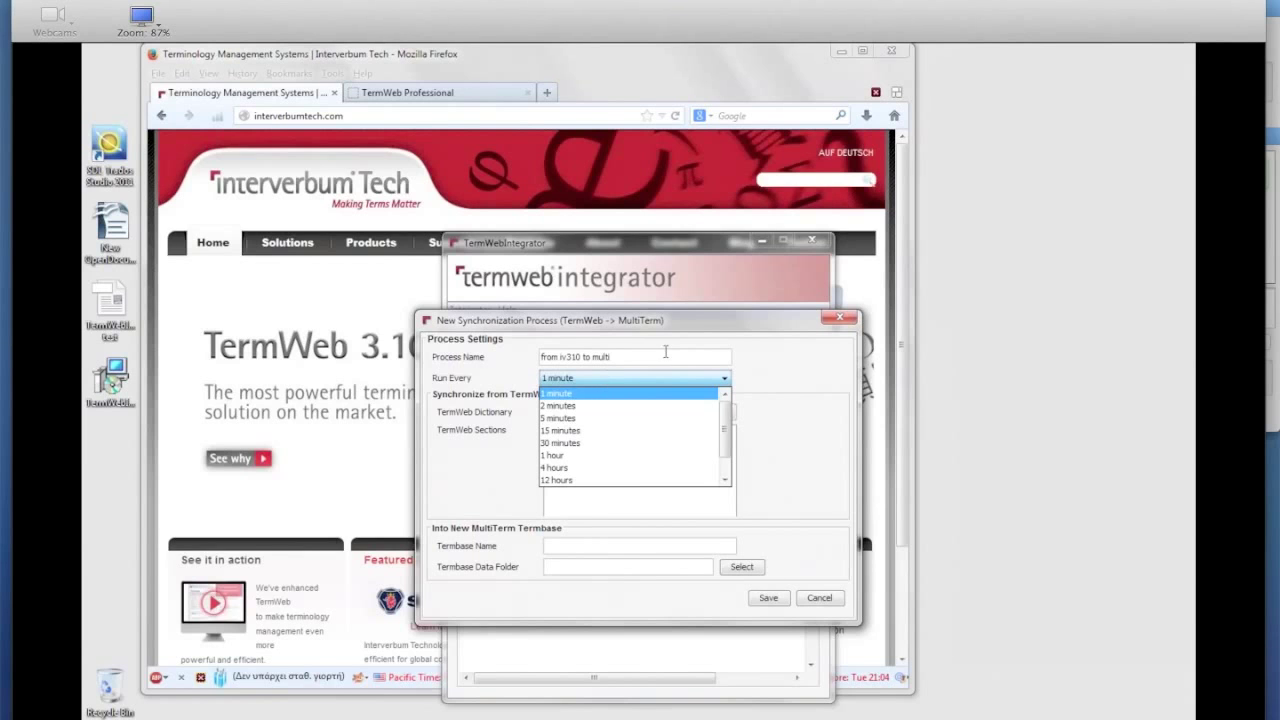
click(682, 378)
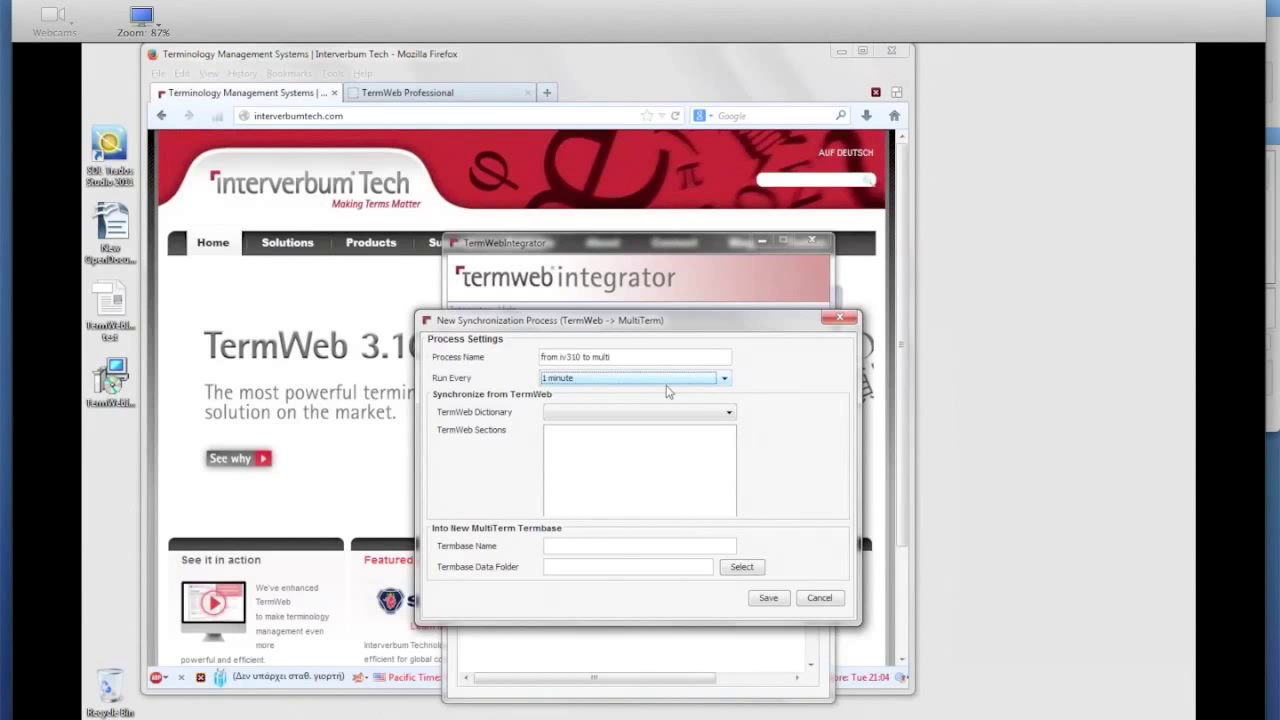
click(566, 433)
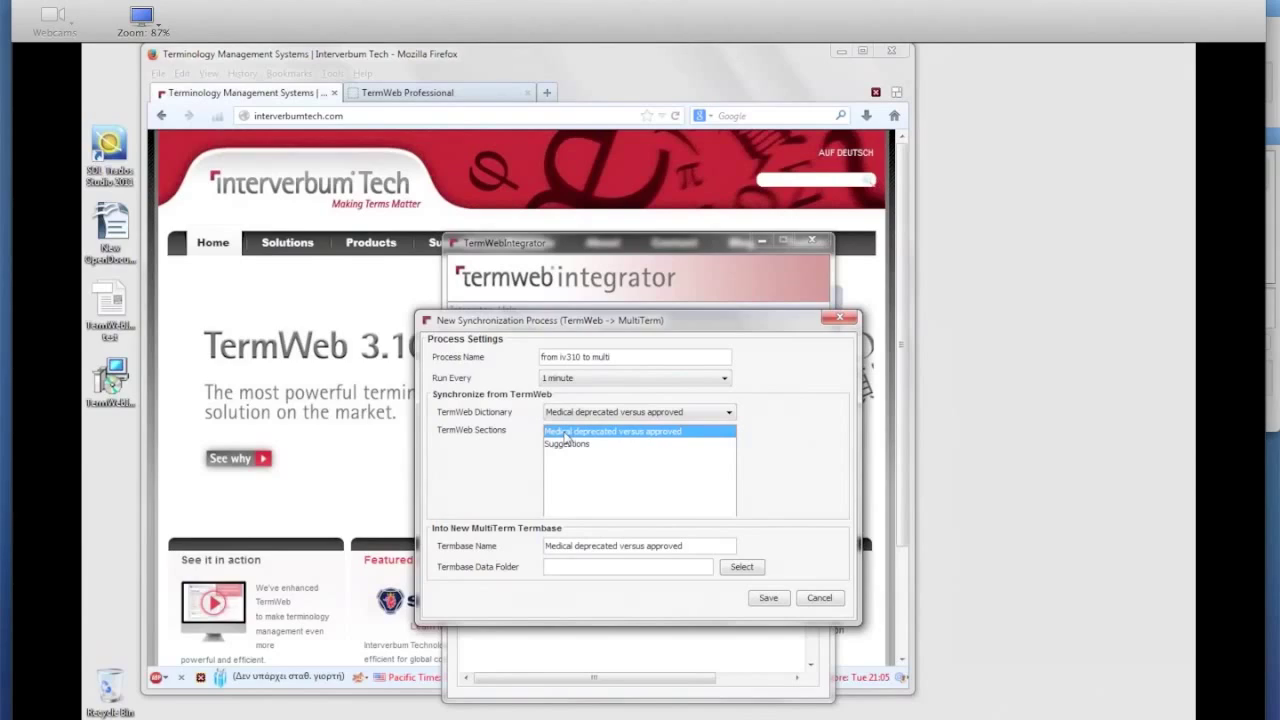
Set the data folder to Documents\SDL\SDL MultiTerm\Termbases and save the process
click(740, 567)
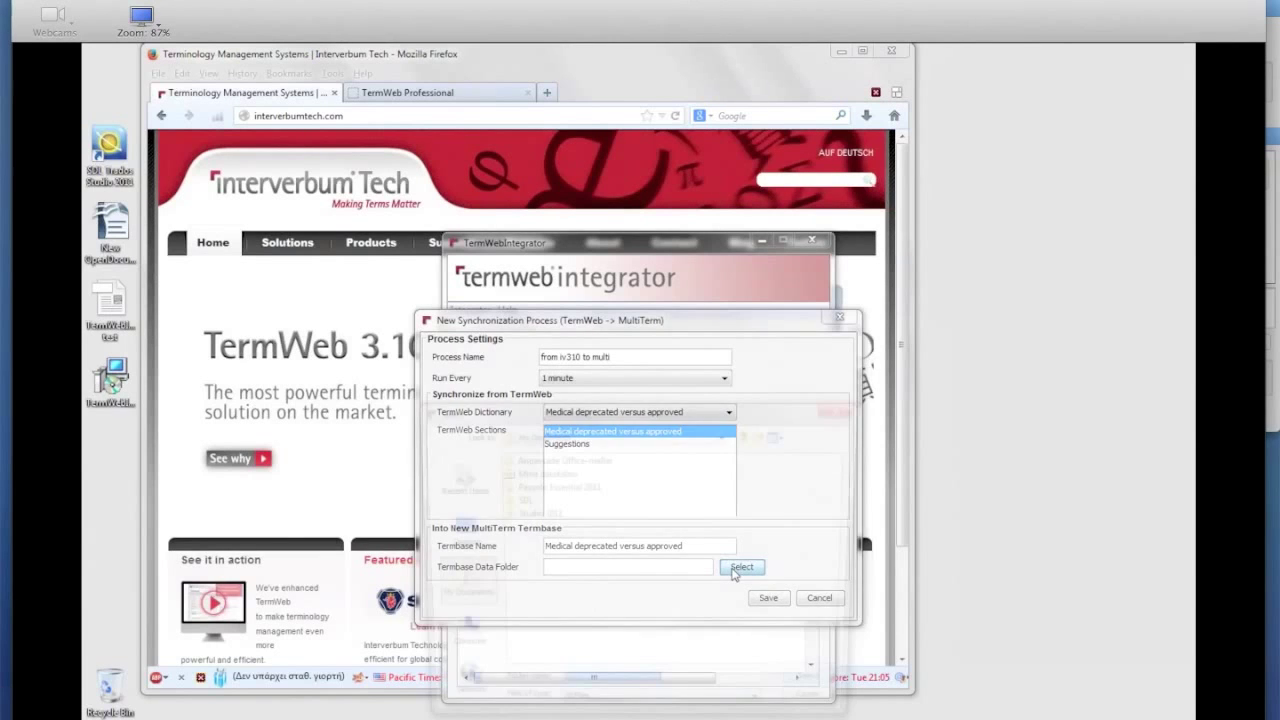
double_click(508, 500)
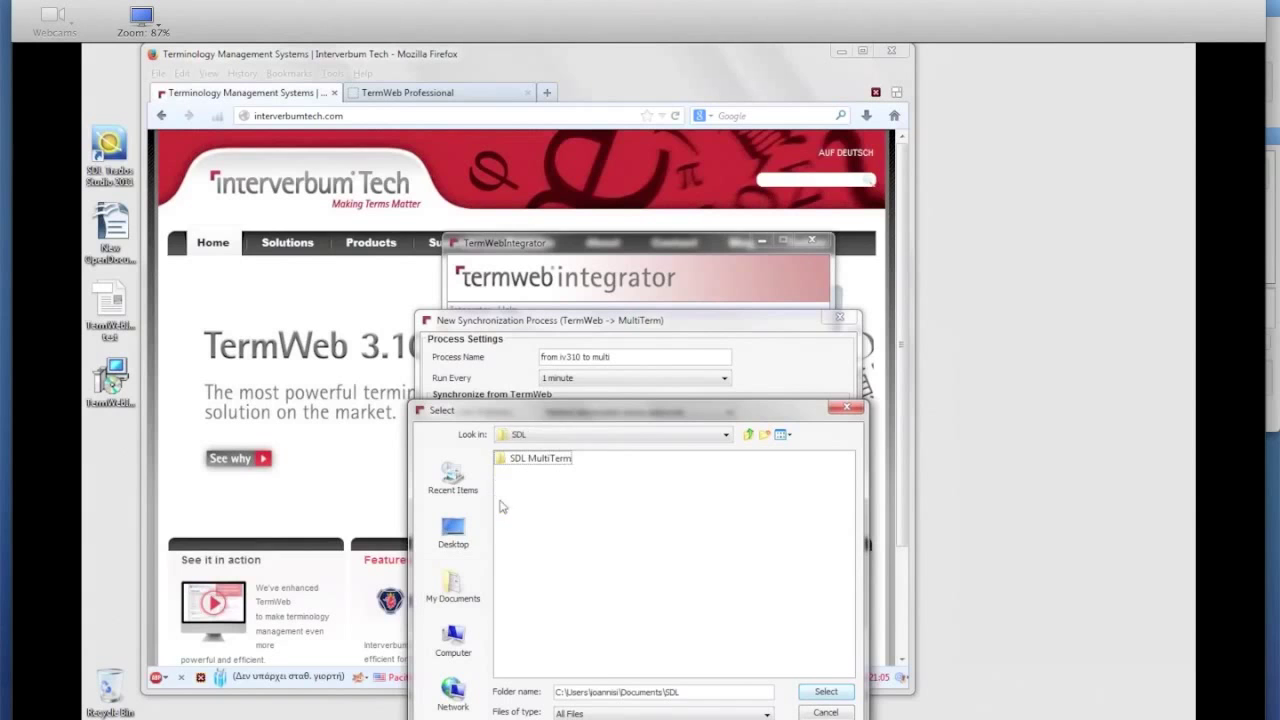
double_click(506, 464)
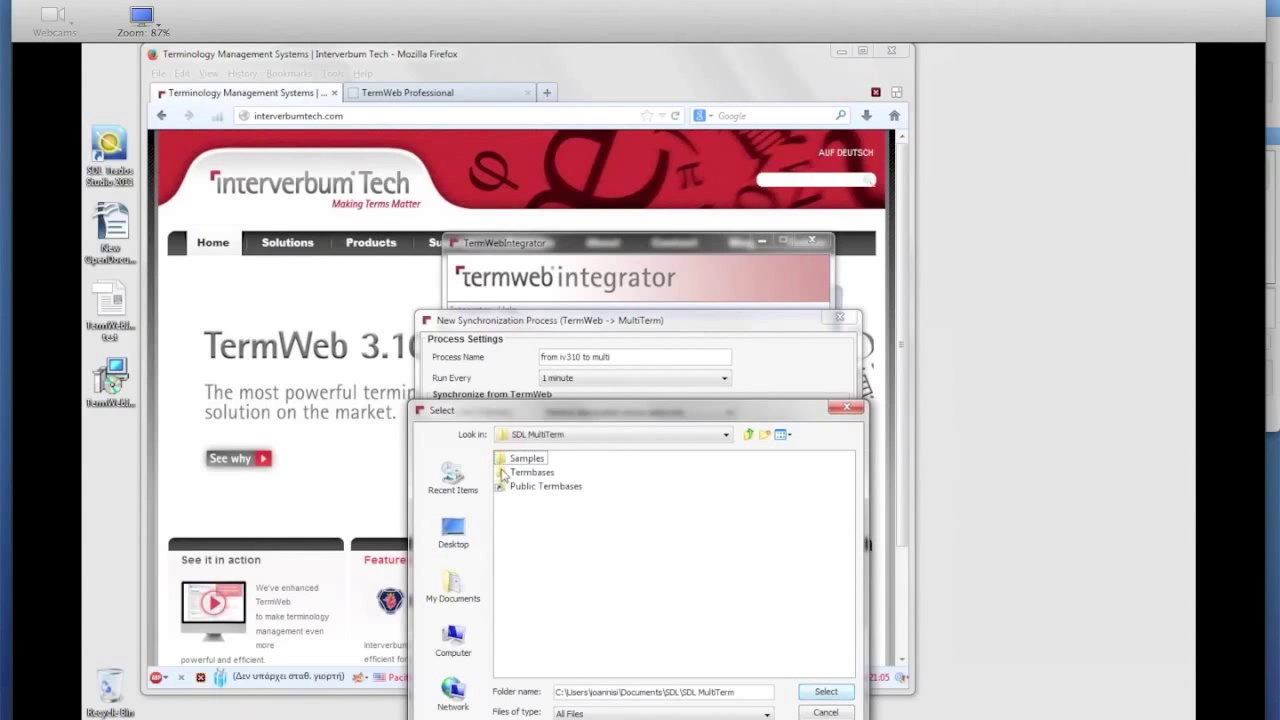
double_click(502, 477)
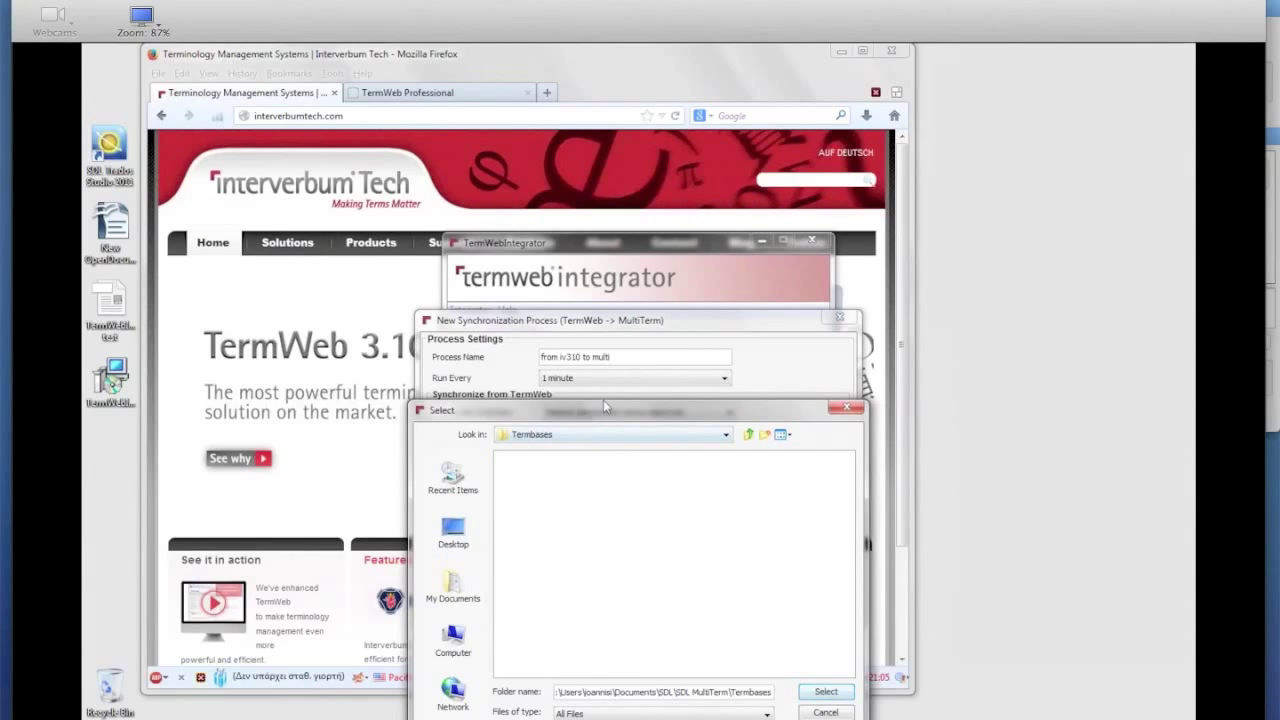
drag(584, 419, 614, 355)
click(855, 627)
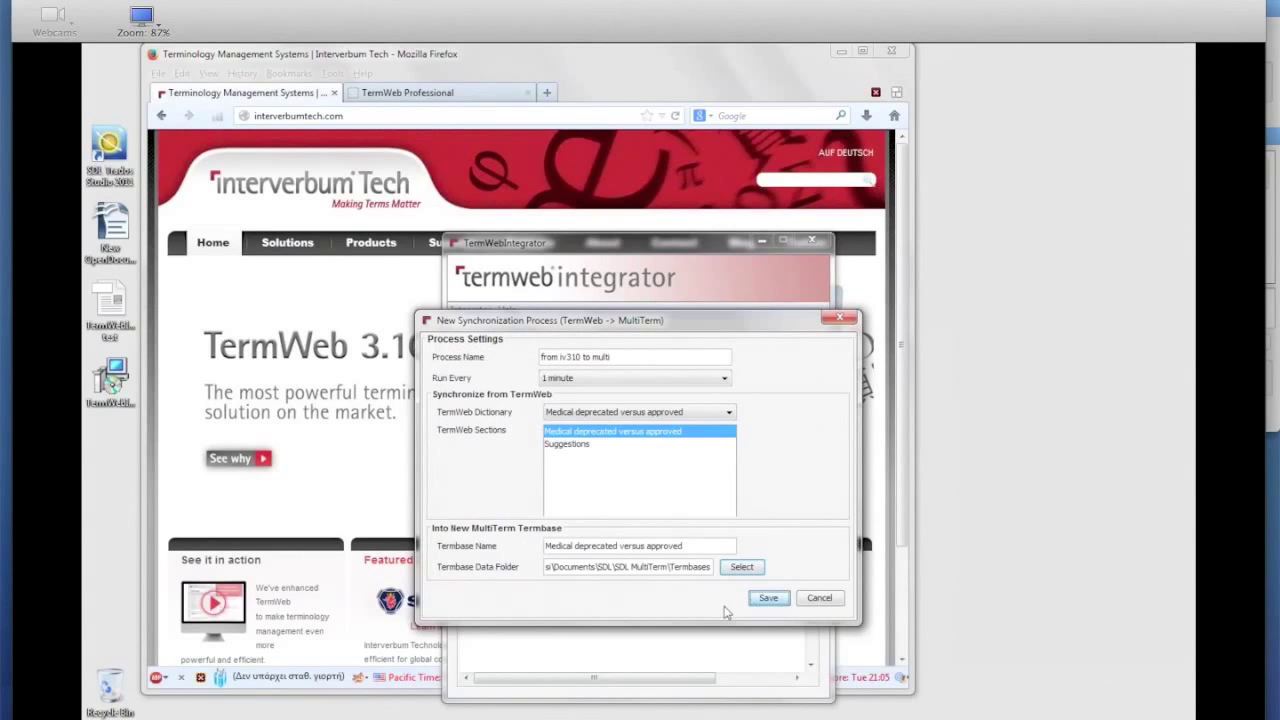
key(Return)
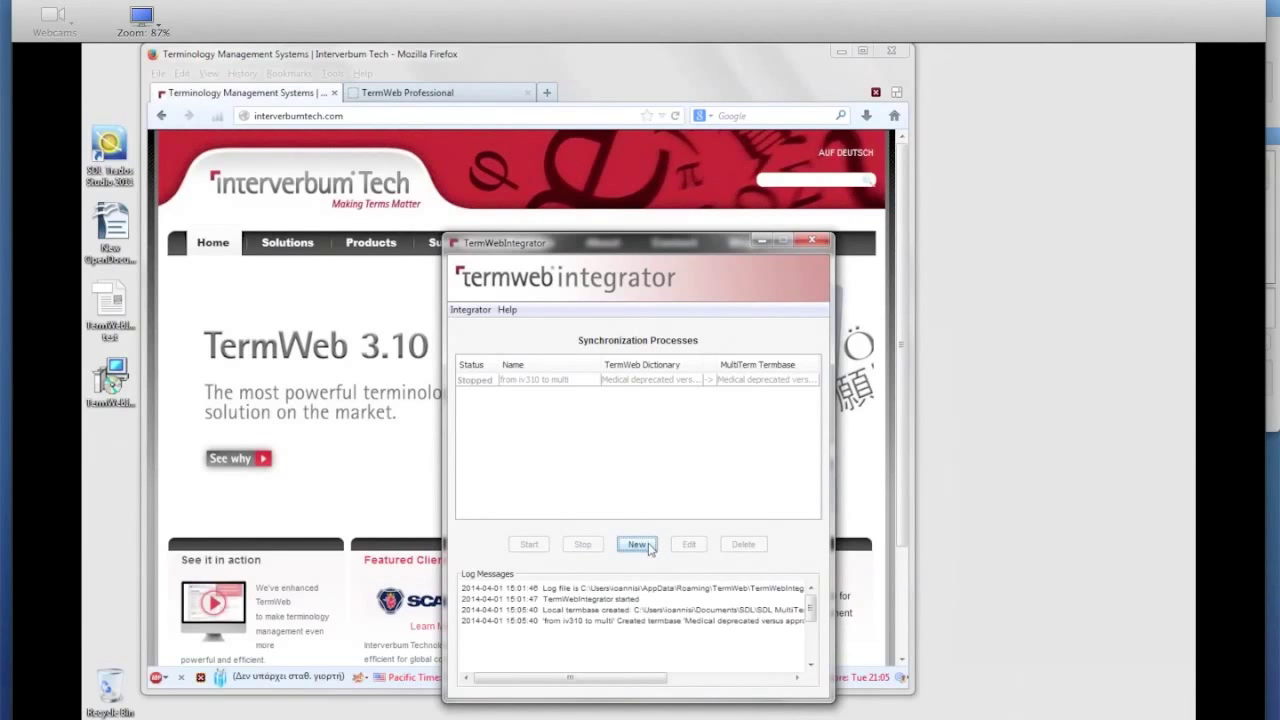
click(647, 546)
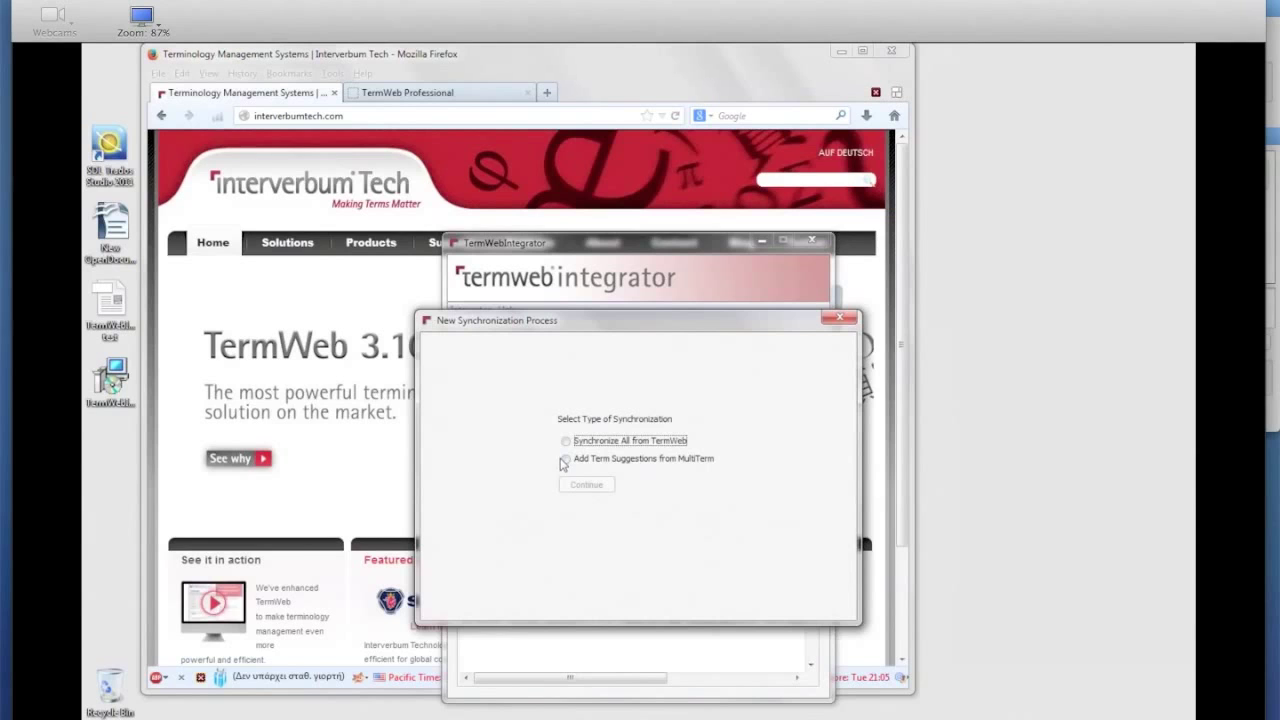
Create an Add Term Suggestions from MultiTerm process named 'from multi to iv310', running every 1 minute
click(566, 460)
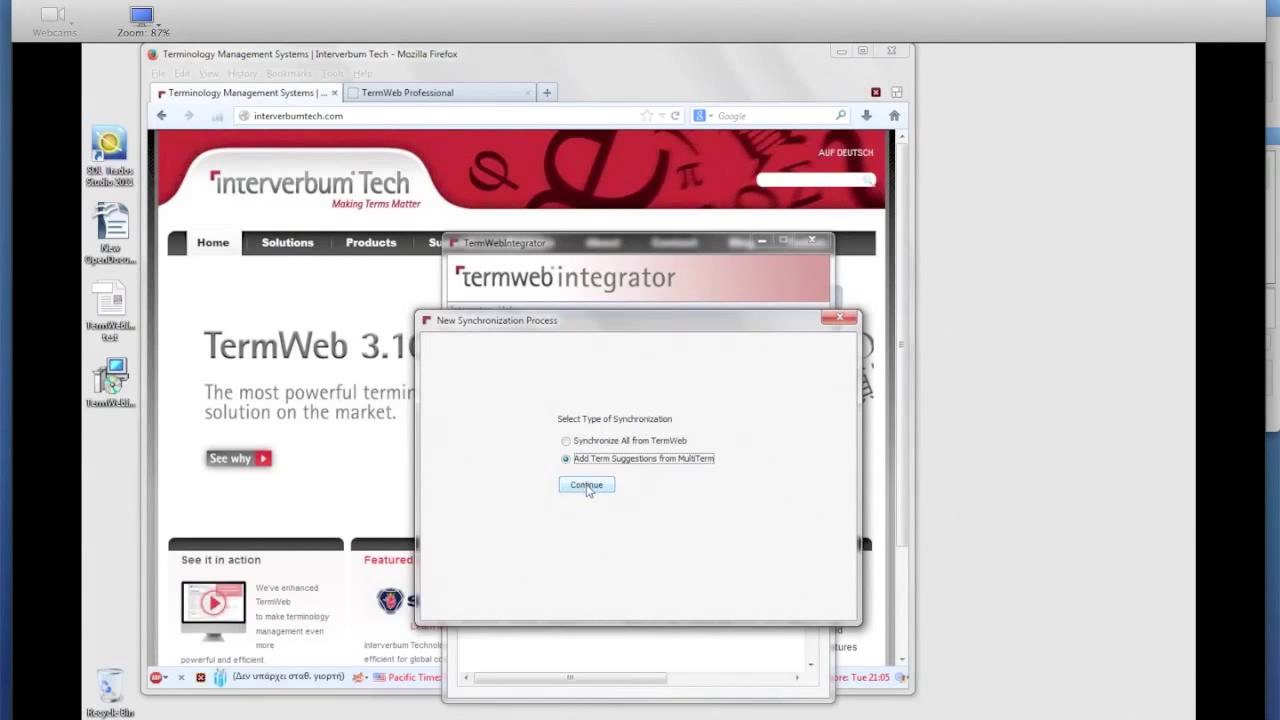
click(588, 488)
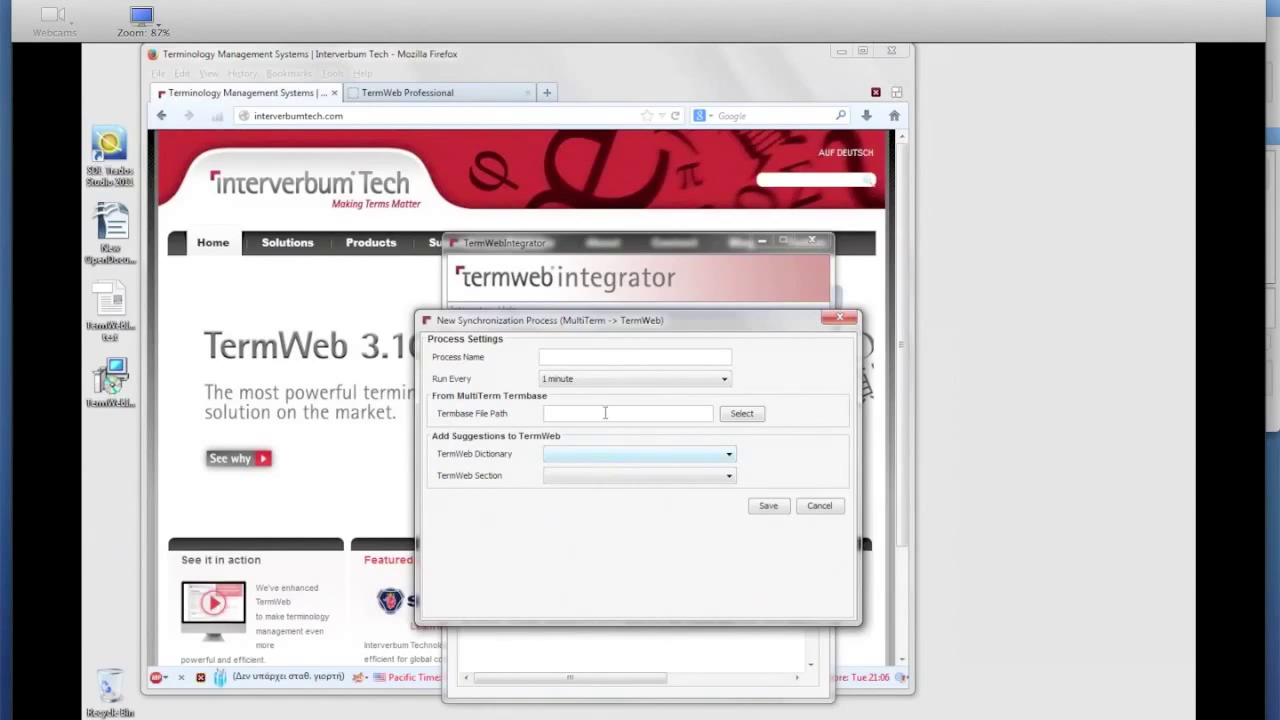
click(589, 356)
text(from )
text(m)
text(ulti to Term)
key(BackSpace)
key(BackSpace)
key(BackSpace)
text(Tv310)
click(610, 379)
click(610, 380)
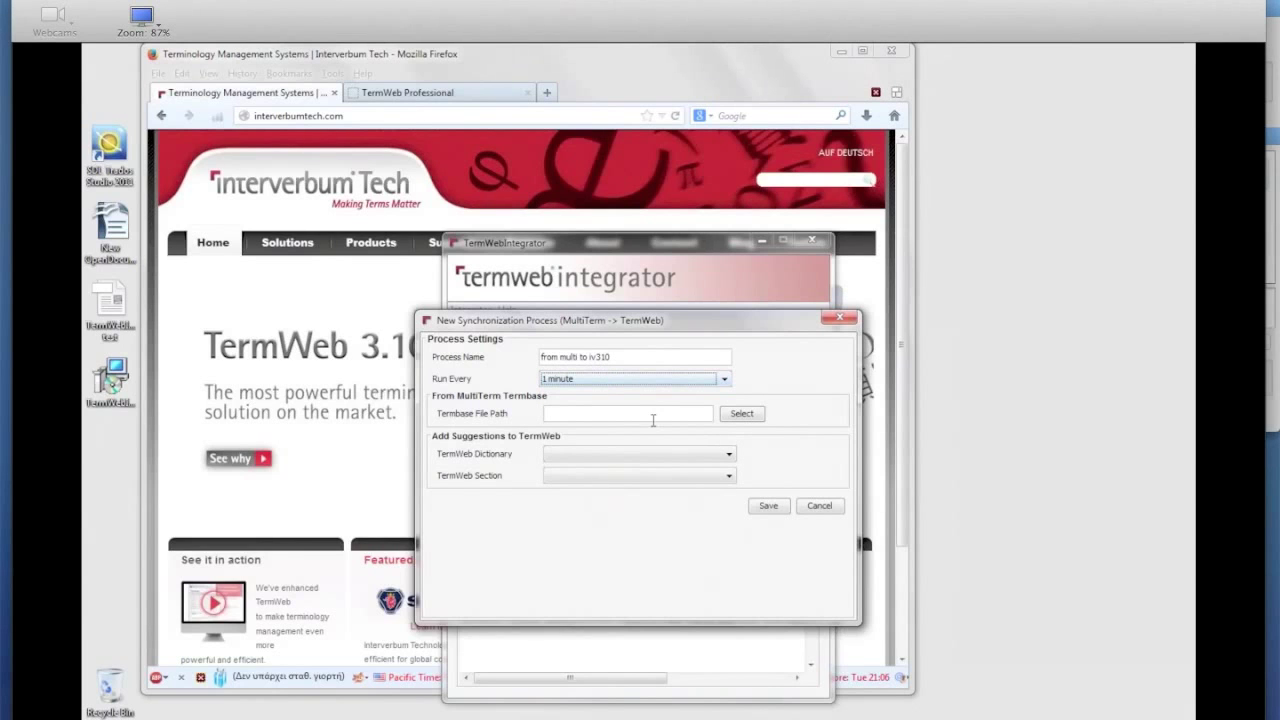
Set the termbase file path to SDL MultiTerm\Termbases\Medical_deprecated_versus_approved.sdltb
click(744, 414)
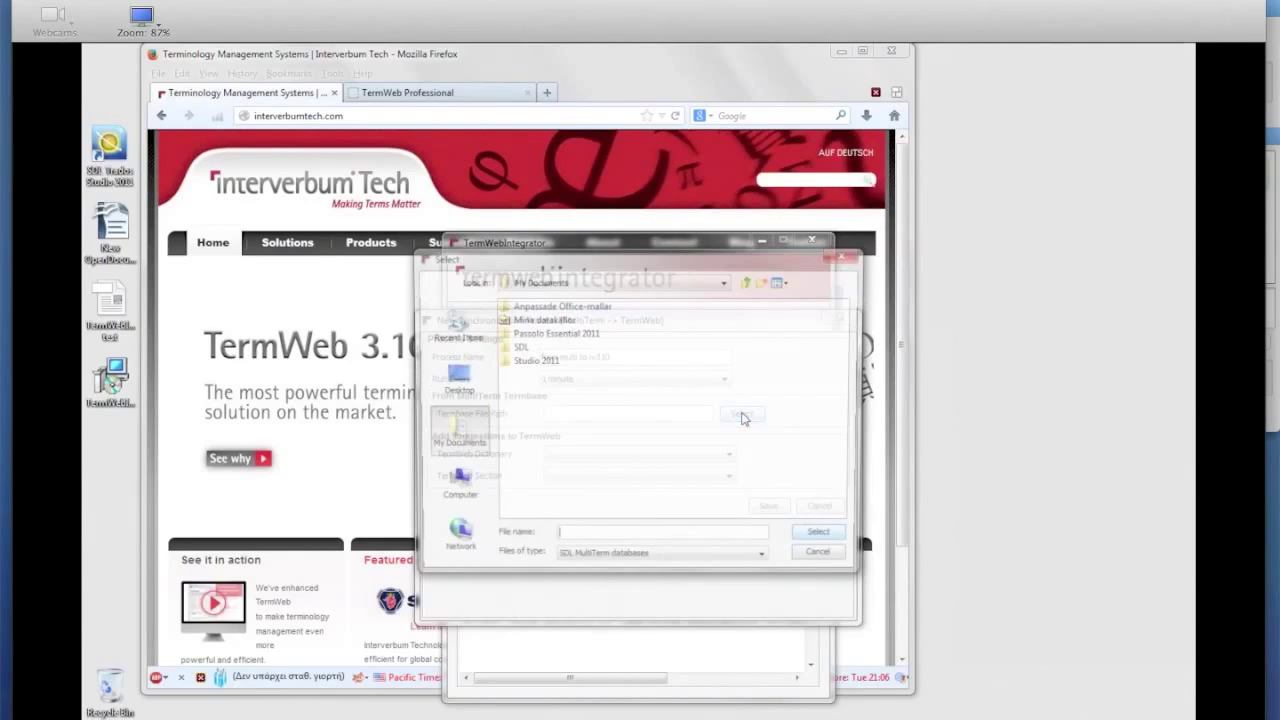
double_click(502, 350)
click(502, 308)
double_click(501, 306)
double_click(502, 318)
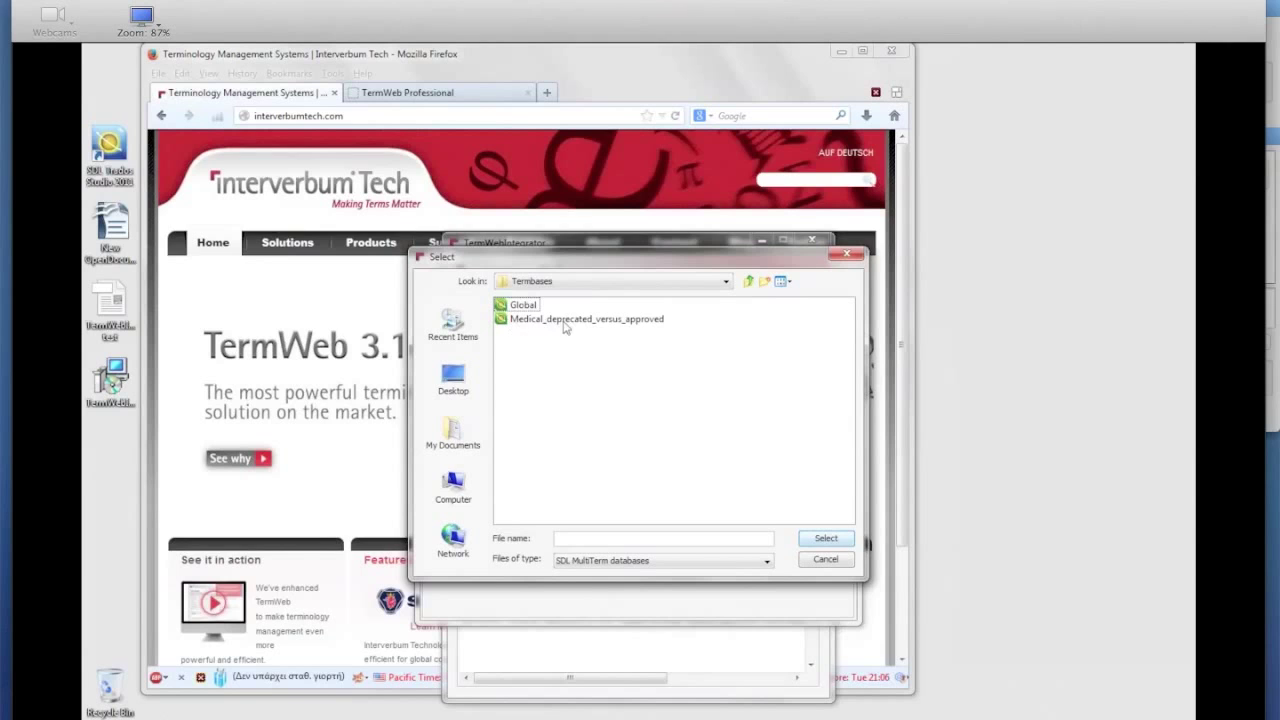
click(503, 320)
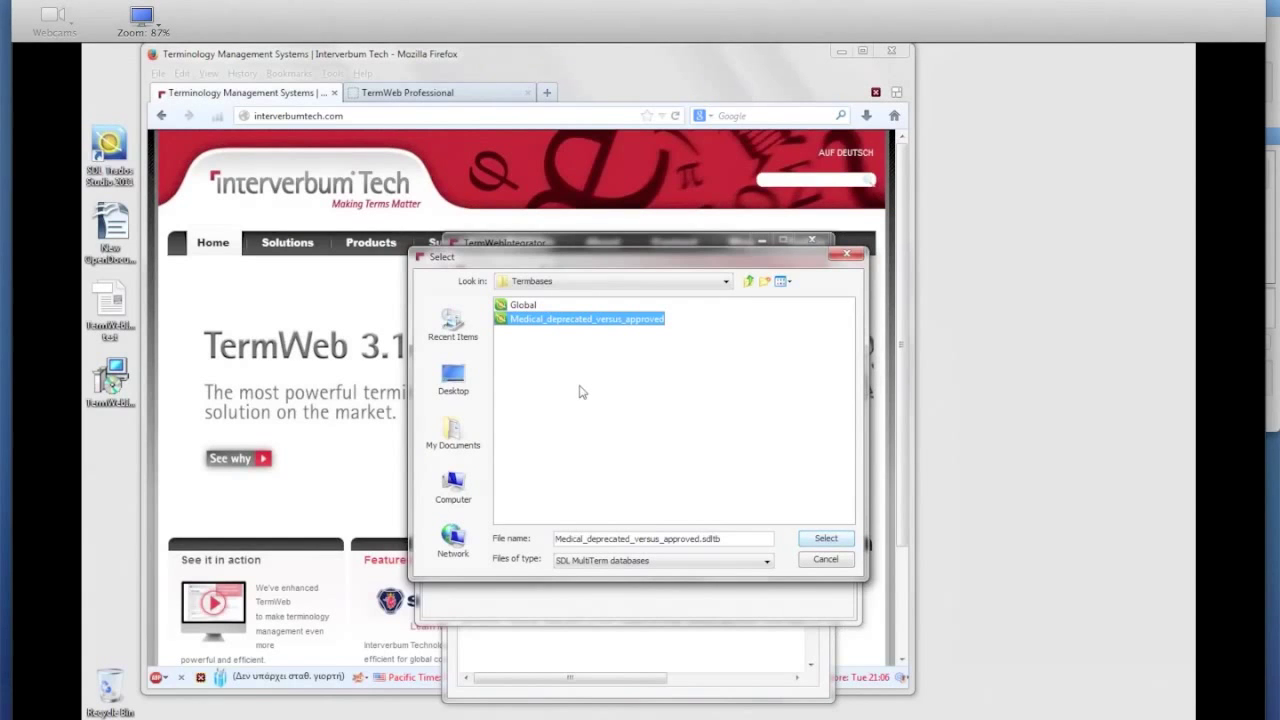
click(824, 543)
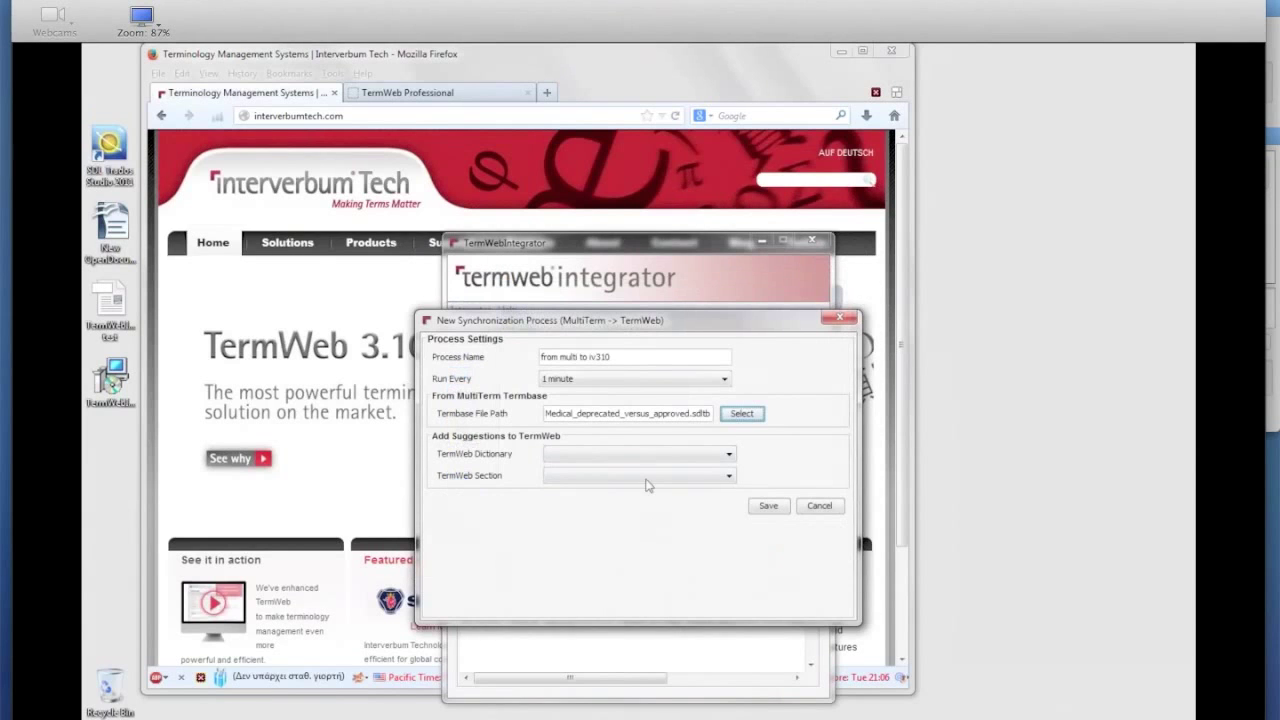
Pick the Medical deprecated versus approved dictionary and its Suggestions section, then save the process
click(671, 455)
scroll(672, 515, down, 3)
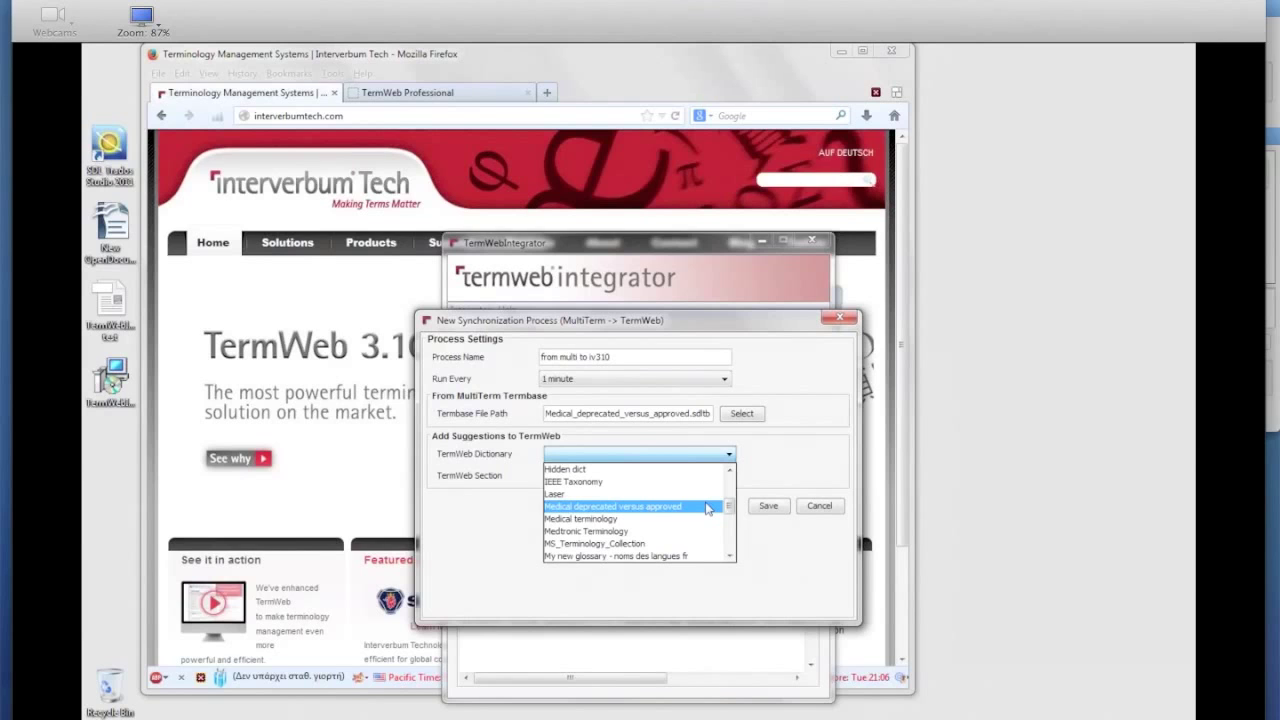
click(708, 508)
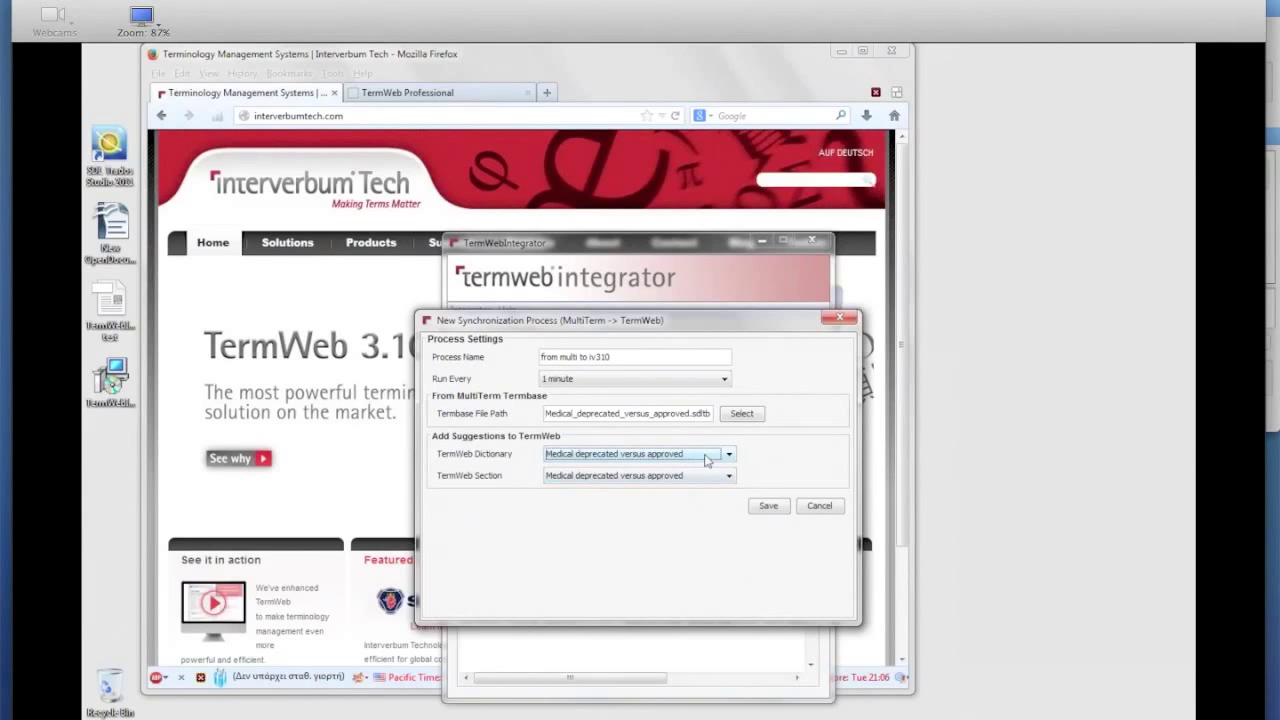
click(708, 477)
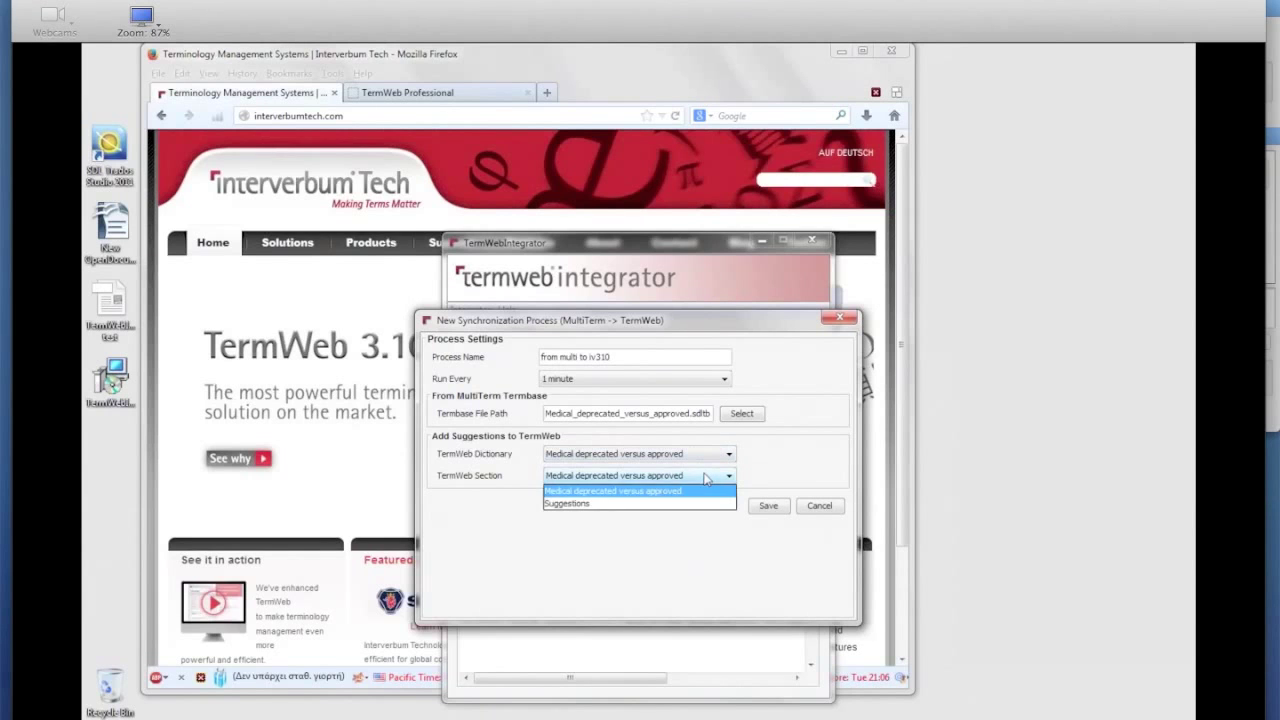
click(586, 506)
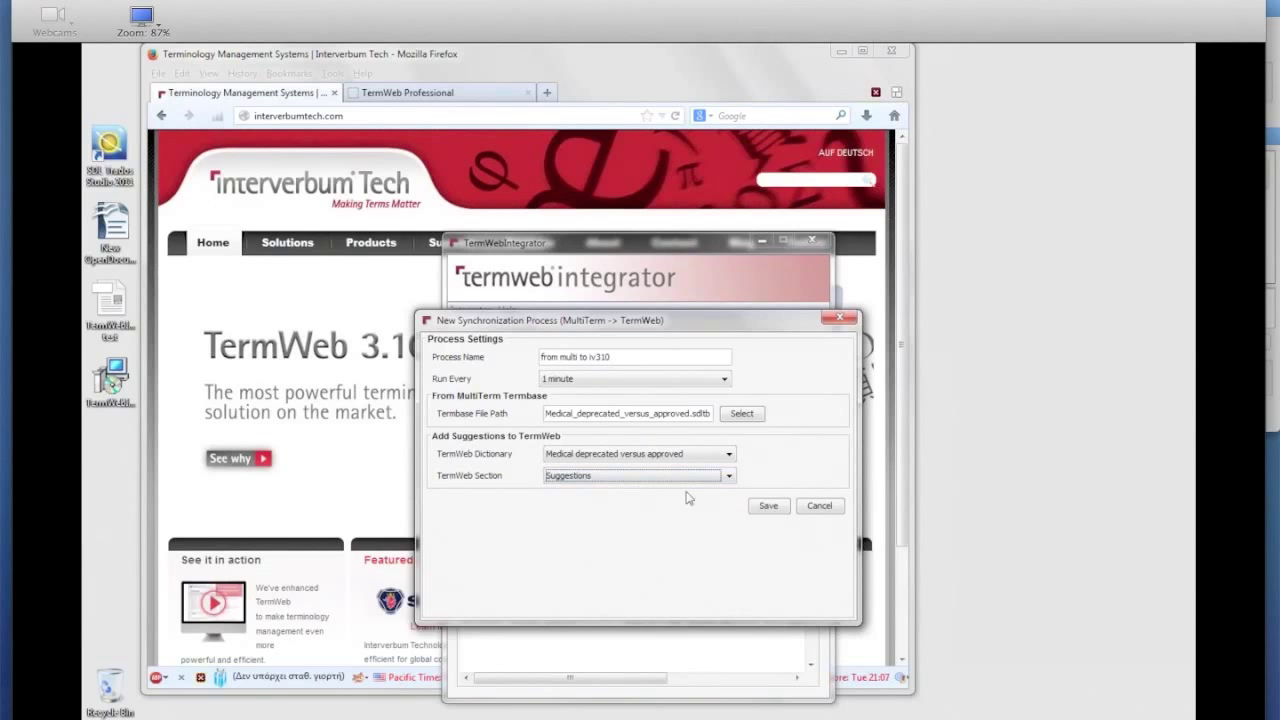
click(768, 506)
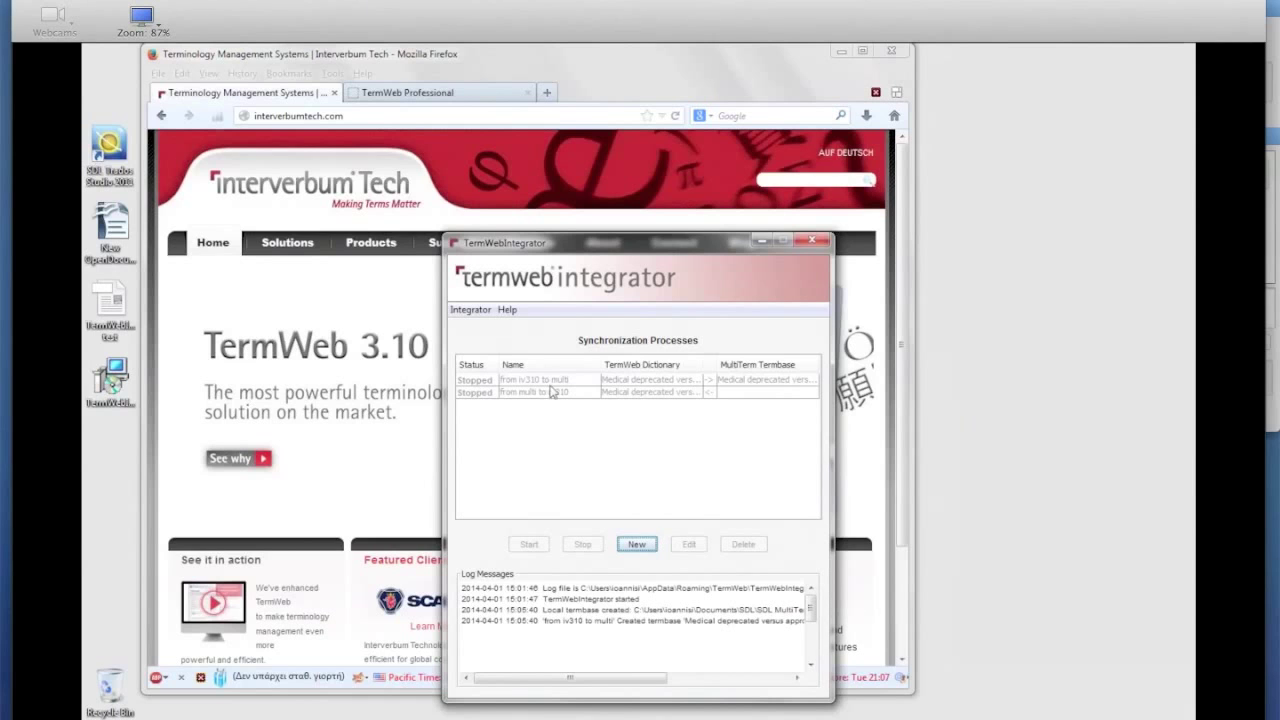
Select the 'from iv310 to multi' row in the Synchronization Processes list
click(486, 382)
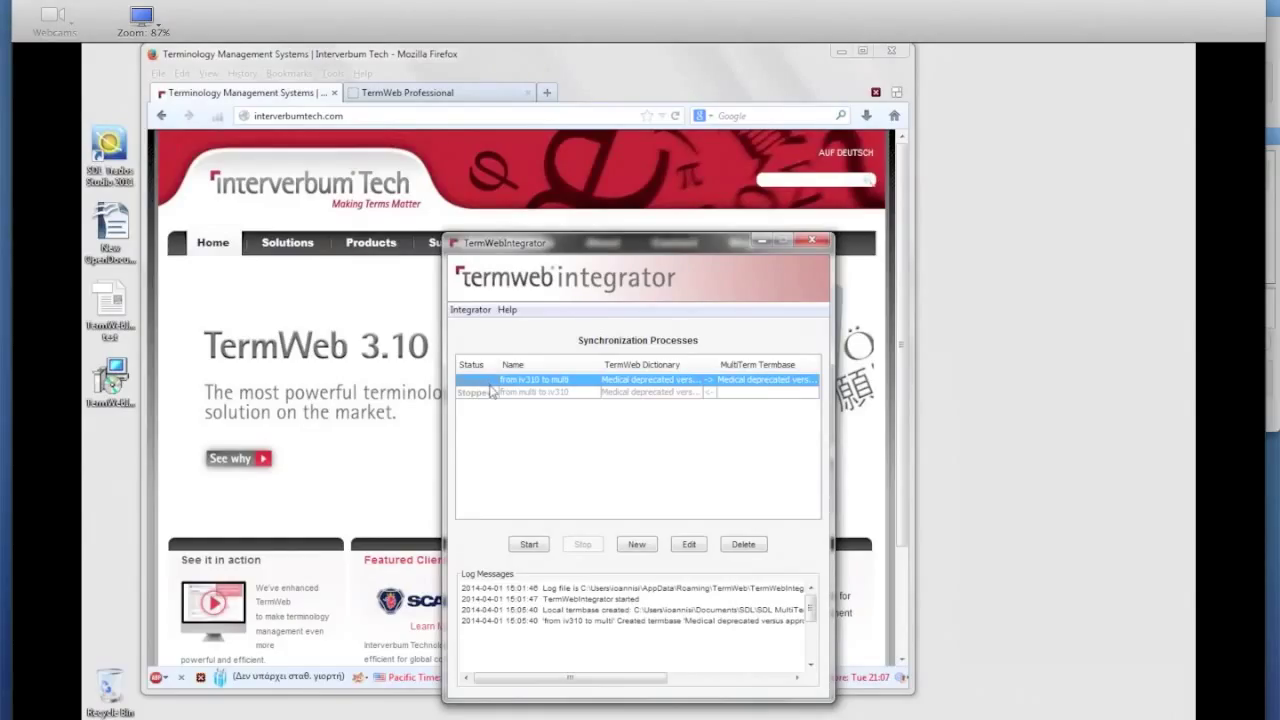
Start the 'from iv310 to multi' sync and agree to copy all dictionary terms into the termbase
click(531, 548)
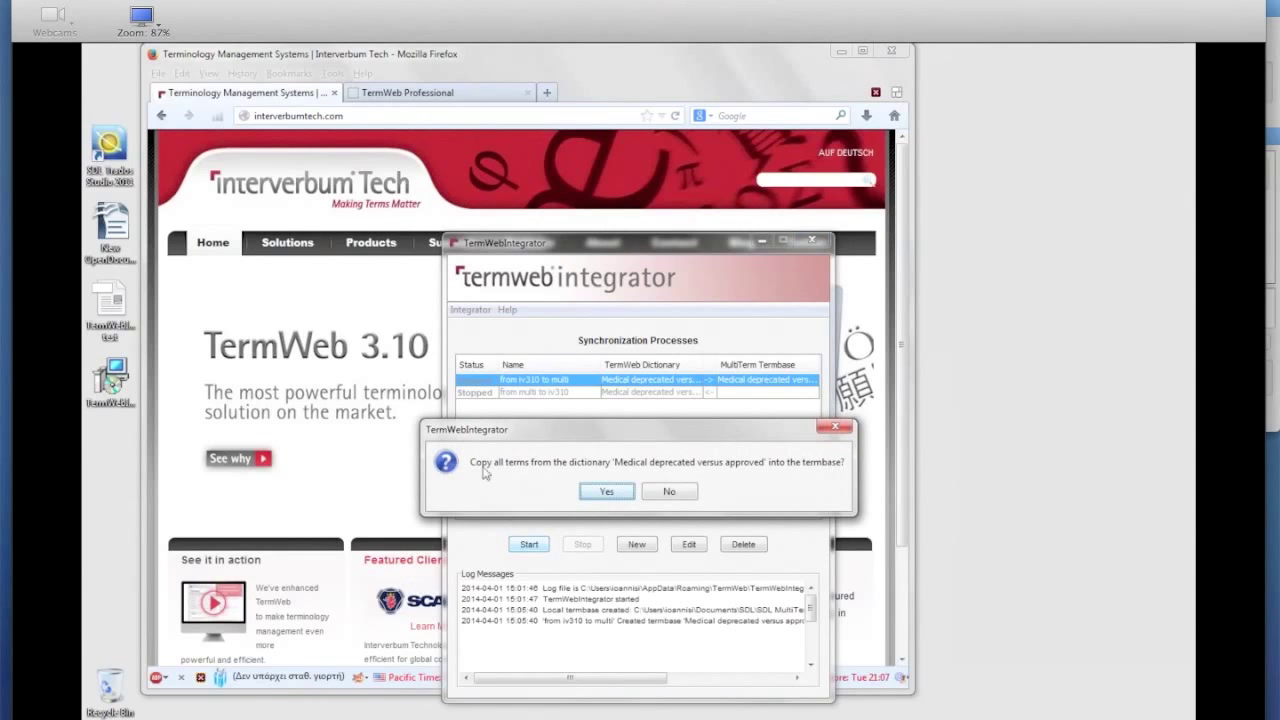
click(621, 493)
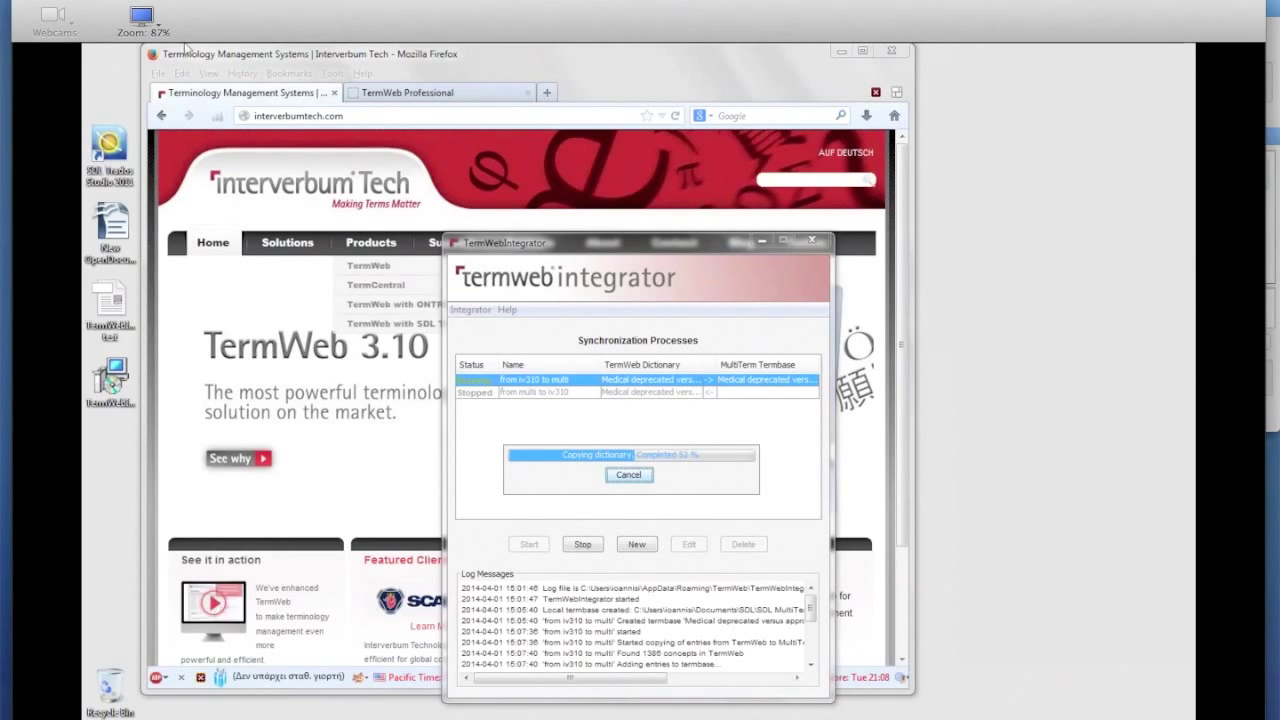
mouse_move(195, 54)
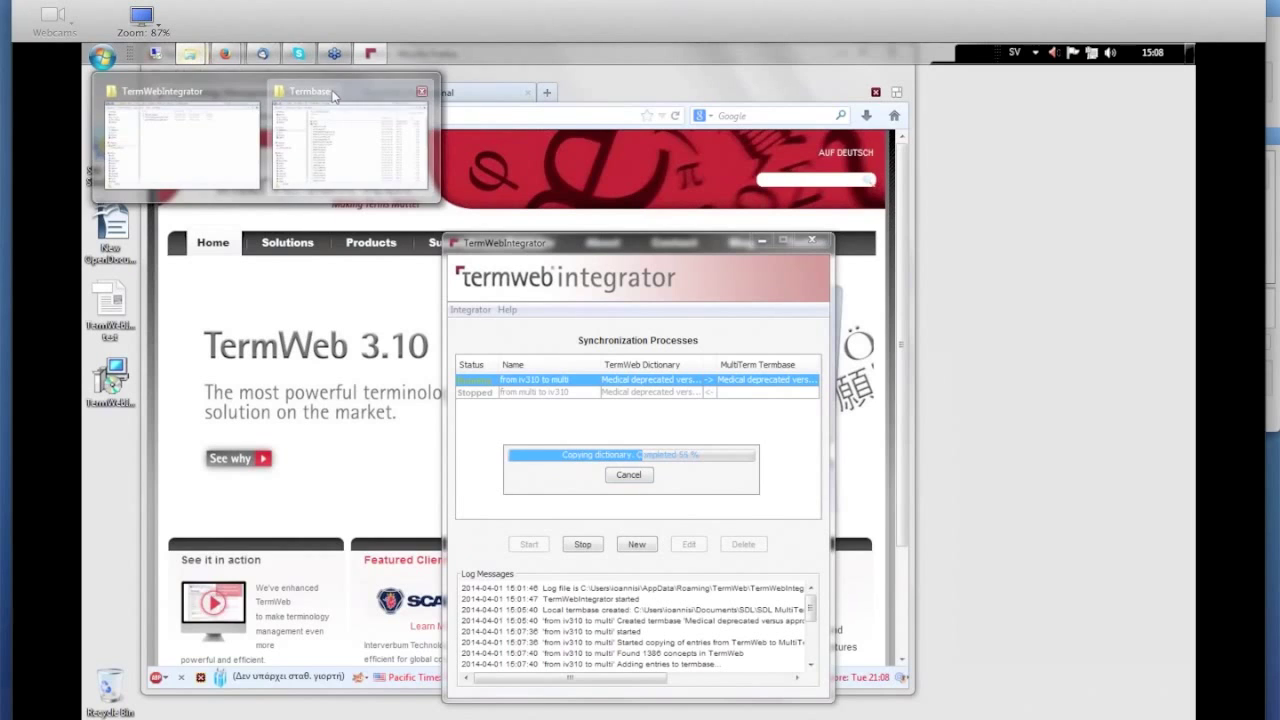
click(345, 140)
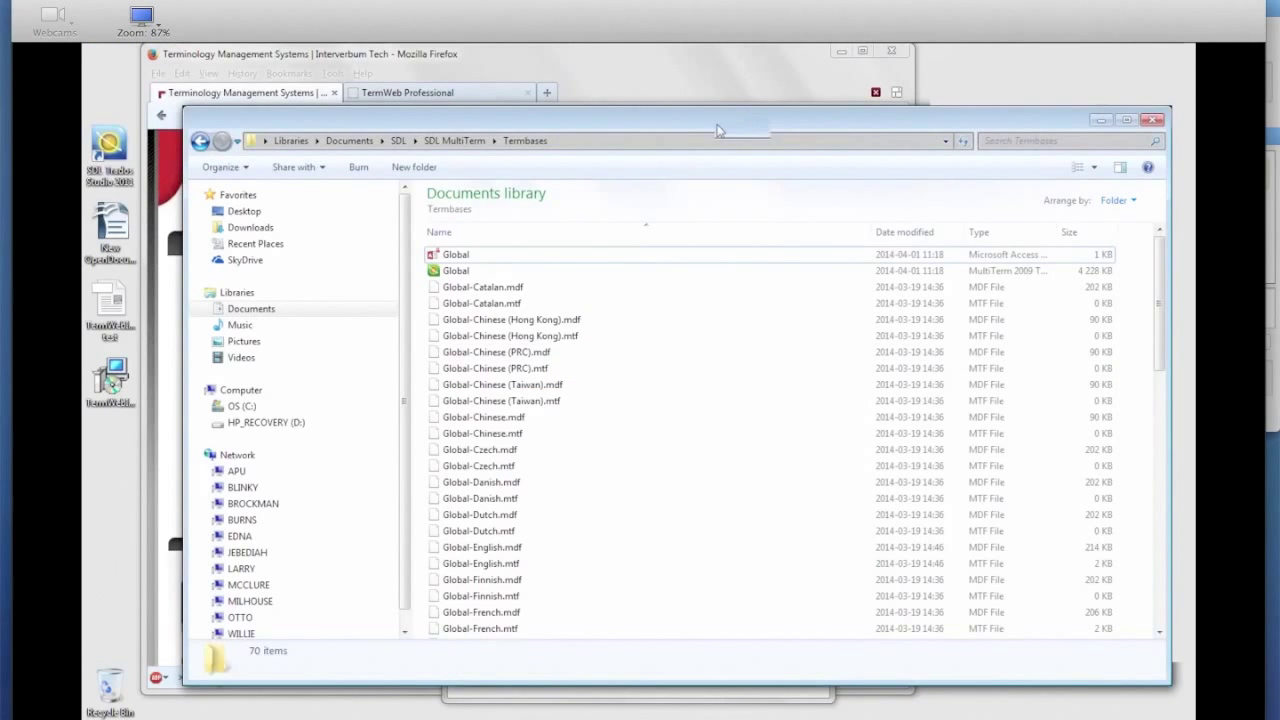
drag(714, 126, 613, 141)
scroll(603, 408, down, 15)
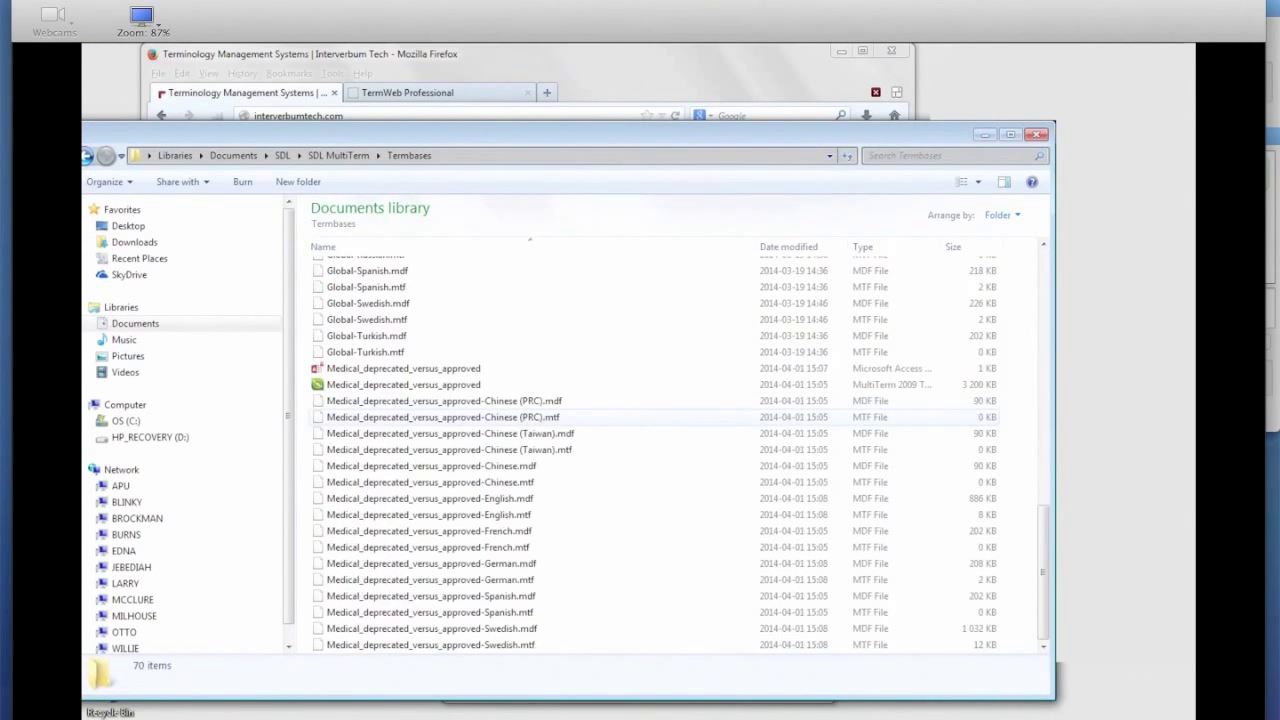
drag(795, 137, 748, 133)
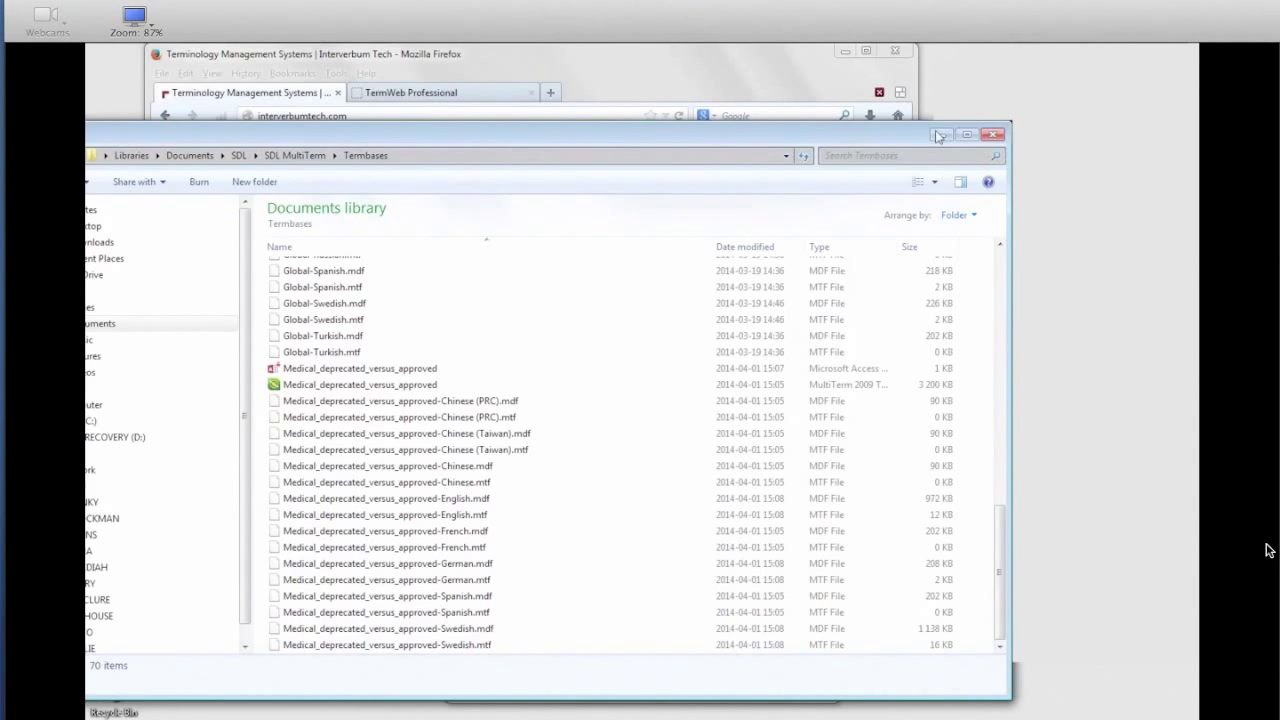
click(938, 135)
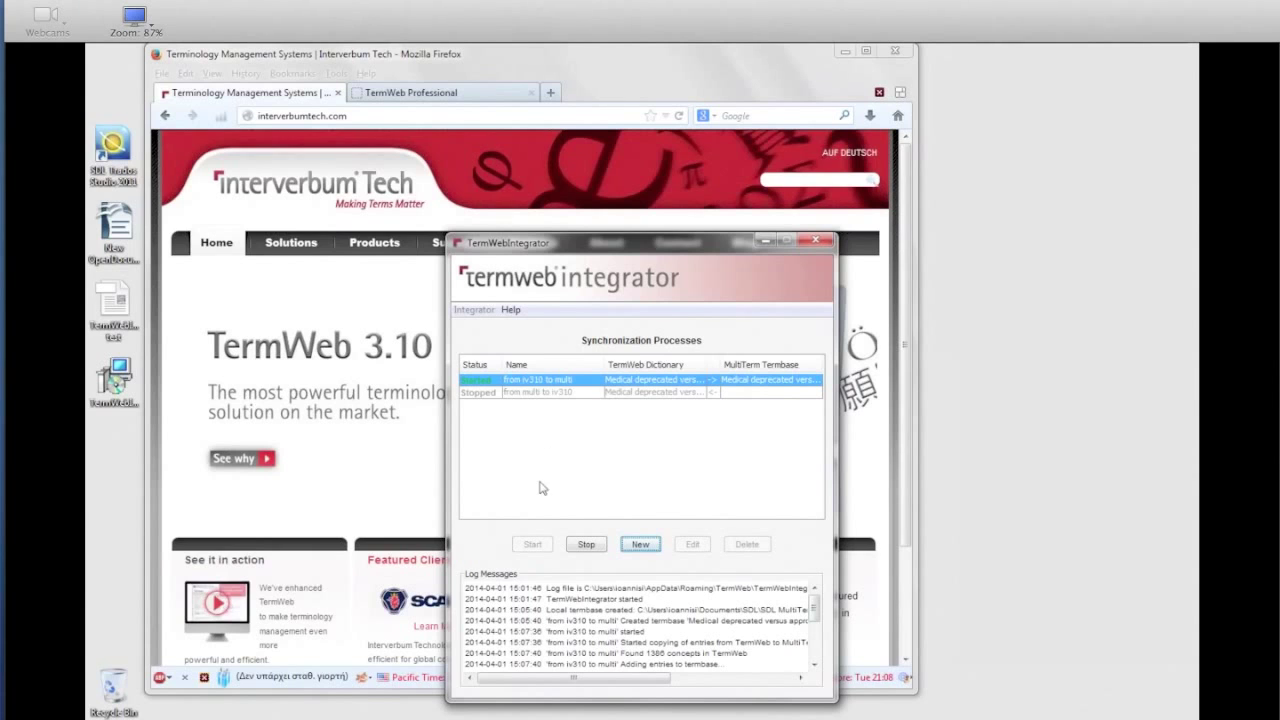
Start the 'from multi to iv310' process and move the TermWebIntegrator window to the left
drag(810, 612, 815, 642)
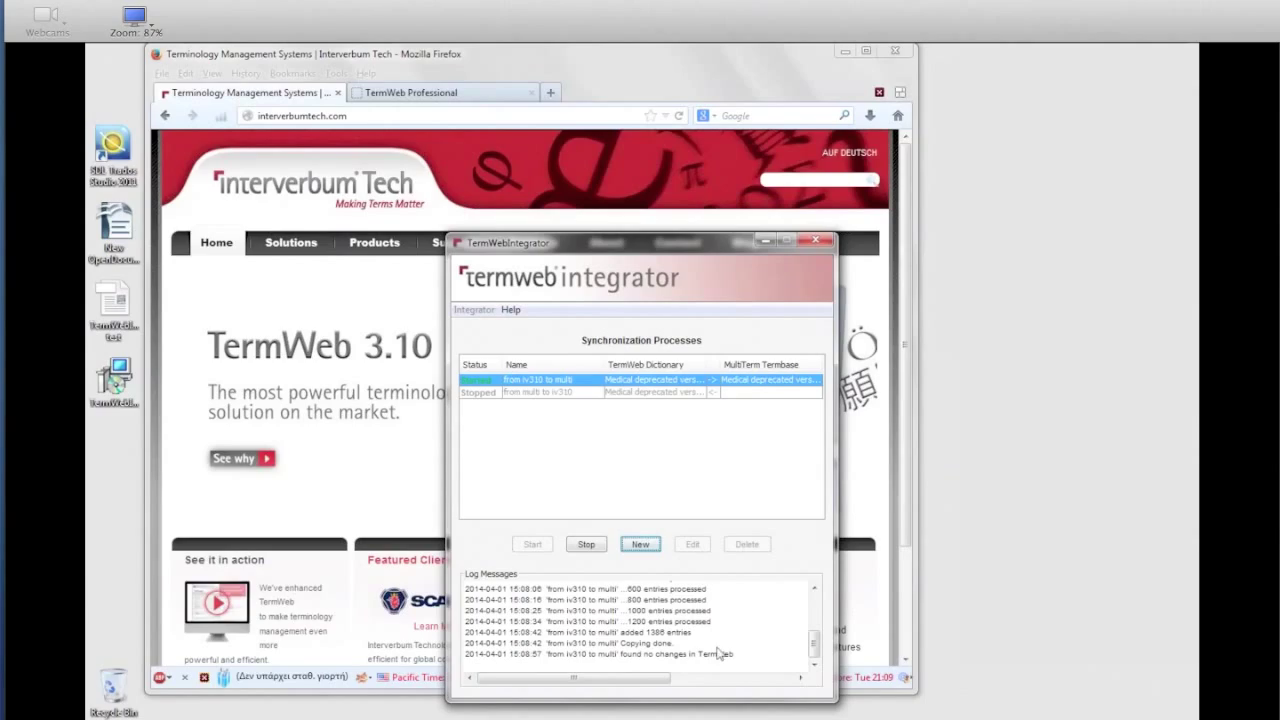
click(477, 394)
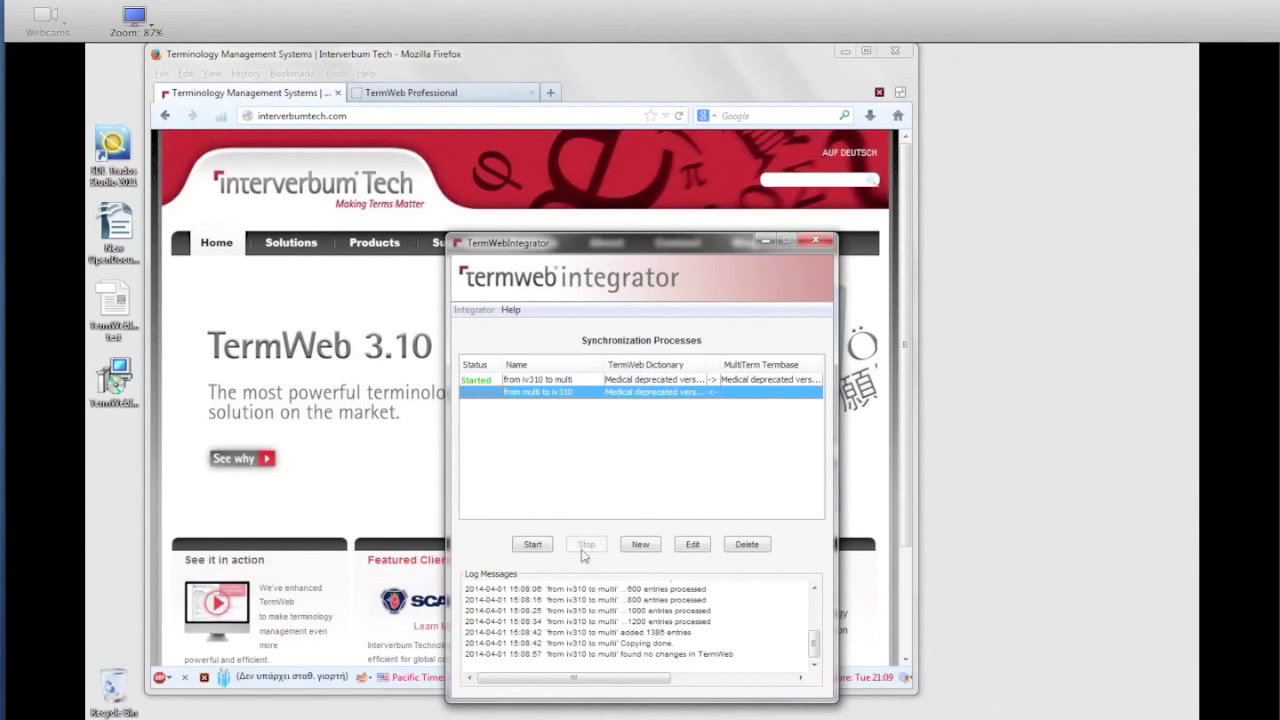
click(532, 544)
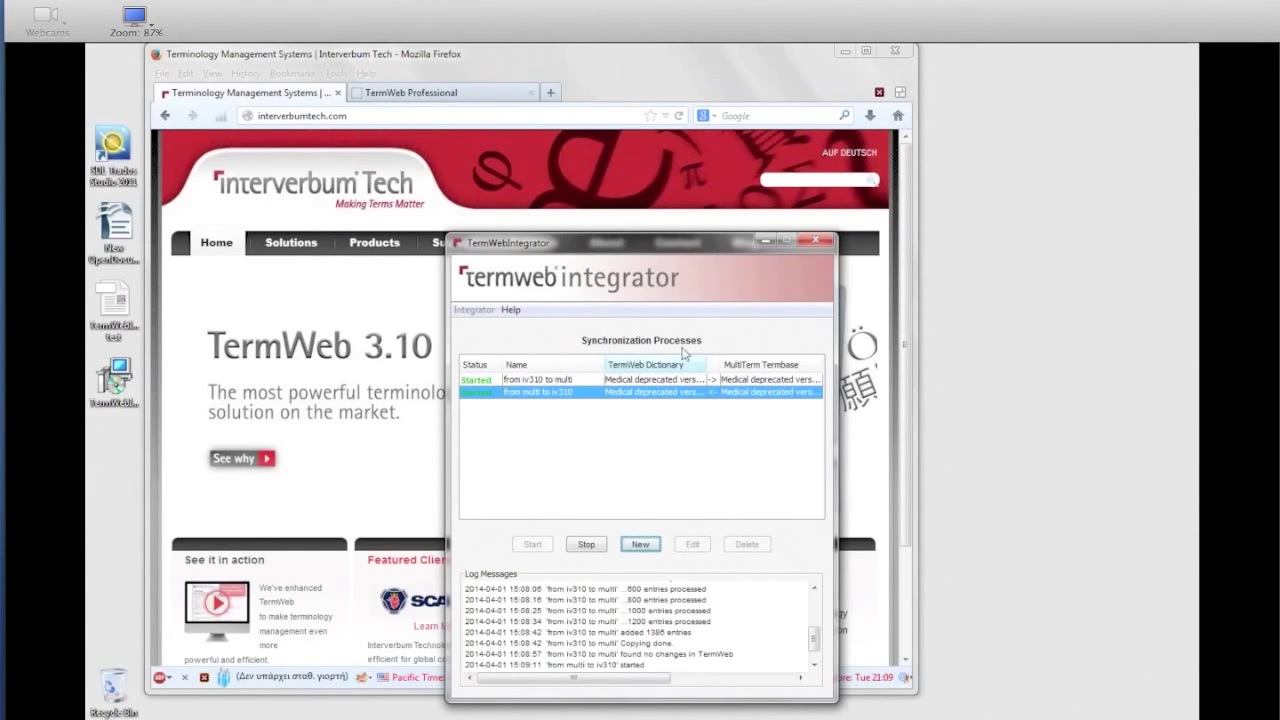
drag(681, 252, 330, 270)
drag(460, 662, 459, 680)
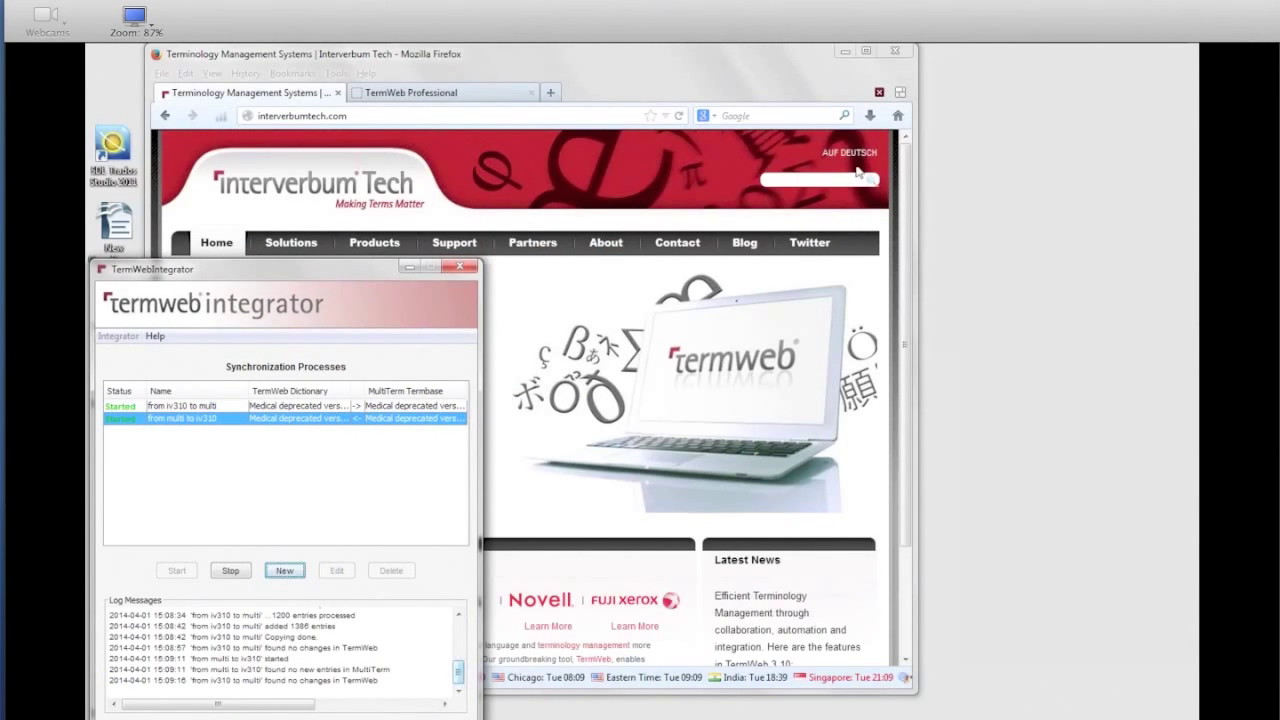
Show the TermWeb login page, then launch SDL Trados Studio 2011 past the trial activation notice
click(500, 95)
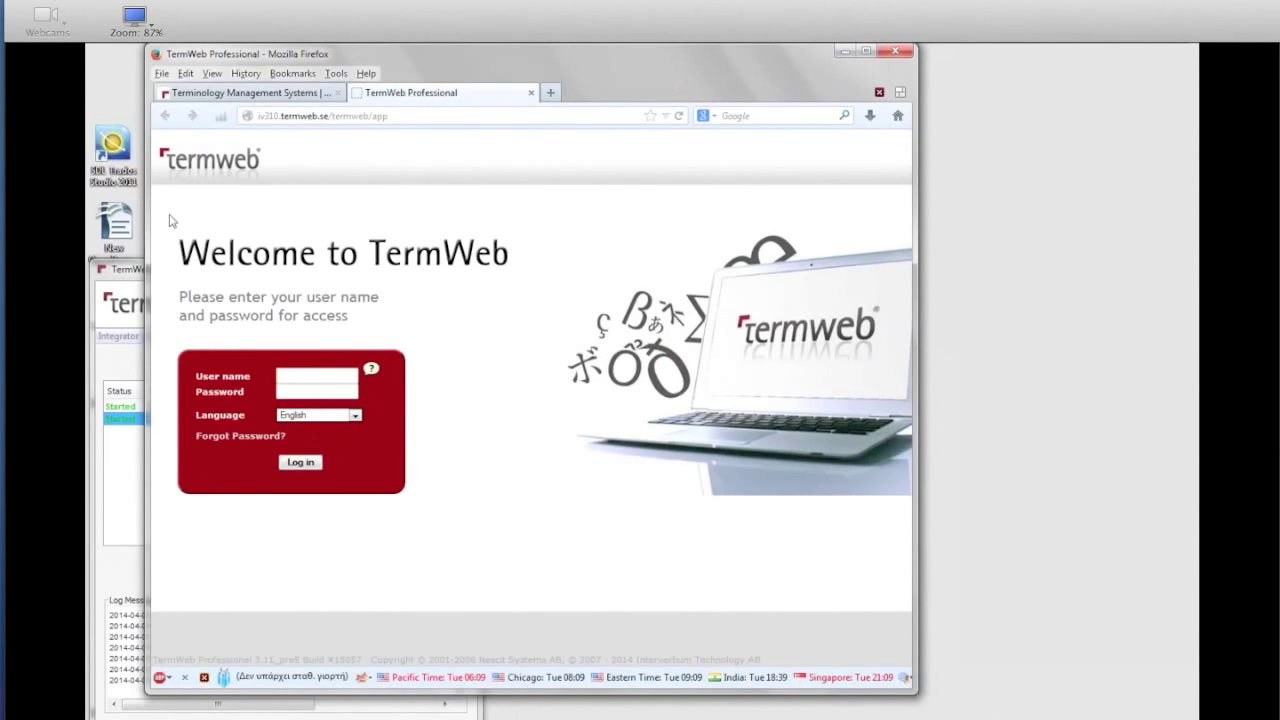
double_click(112, 147)
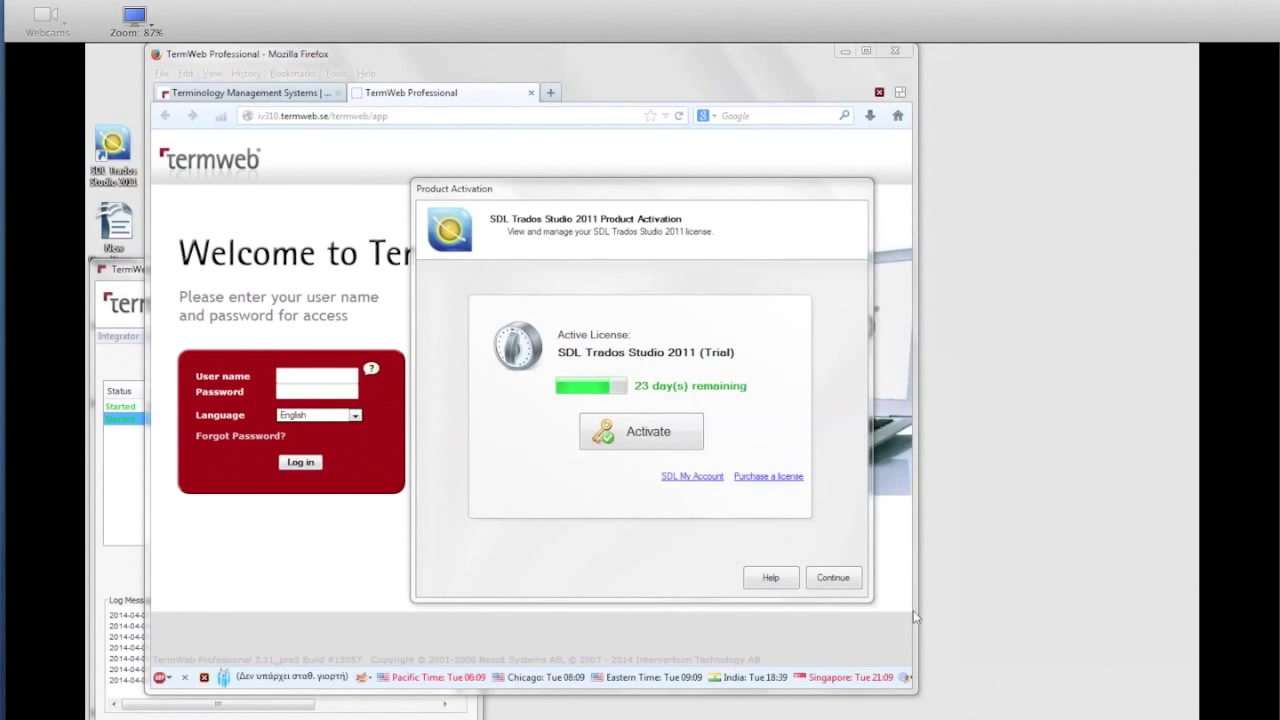
click(822, 562)
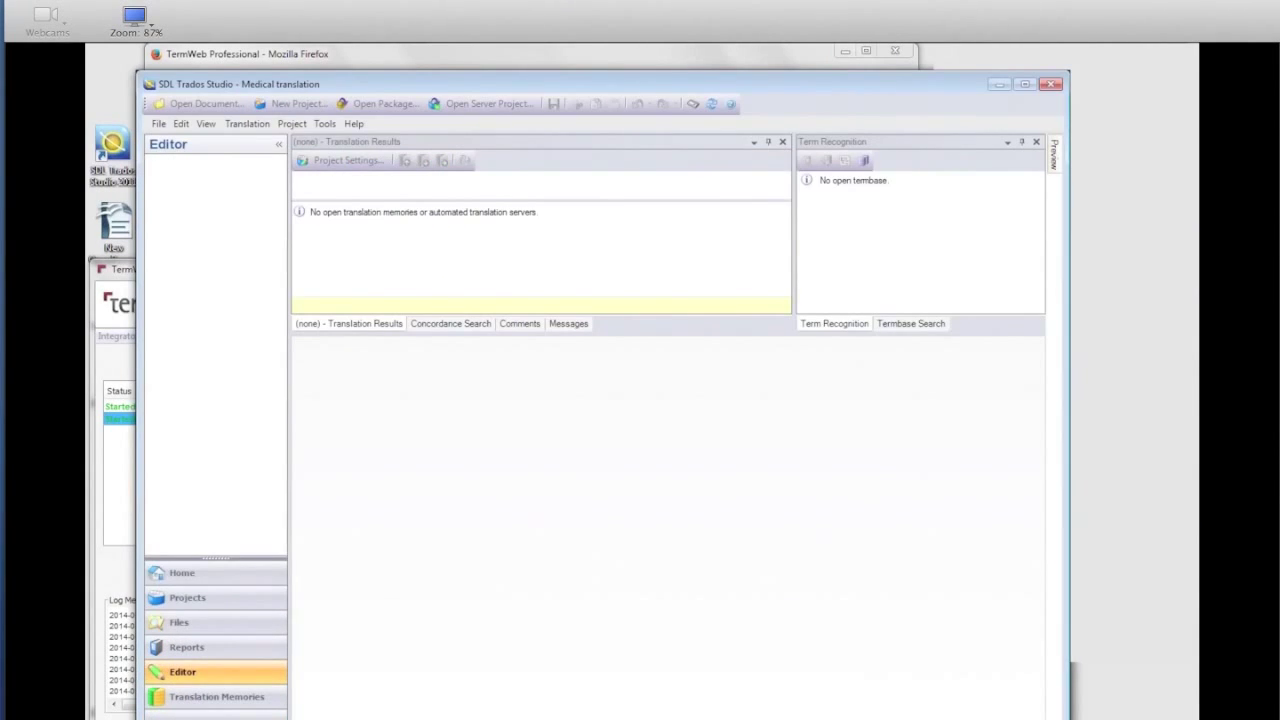
Resize the Trados window and open the Swedish (Sweden) TermWebIntegrator test.doc in the Editor
drag(1068, 679, 968, 627)
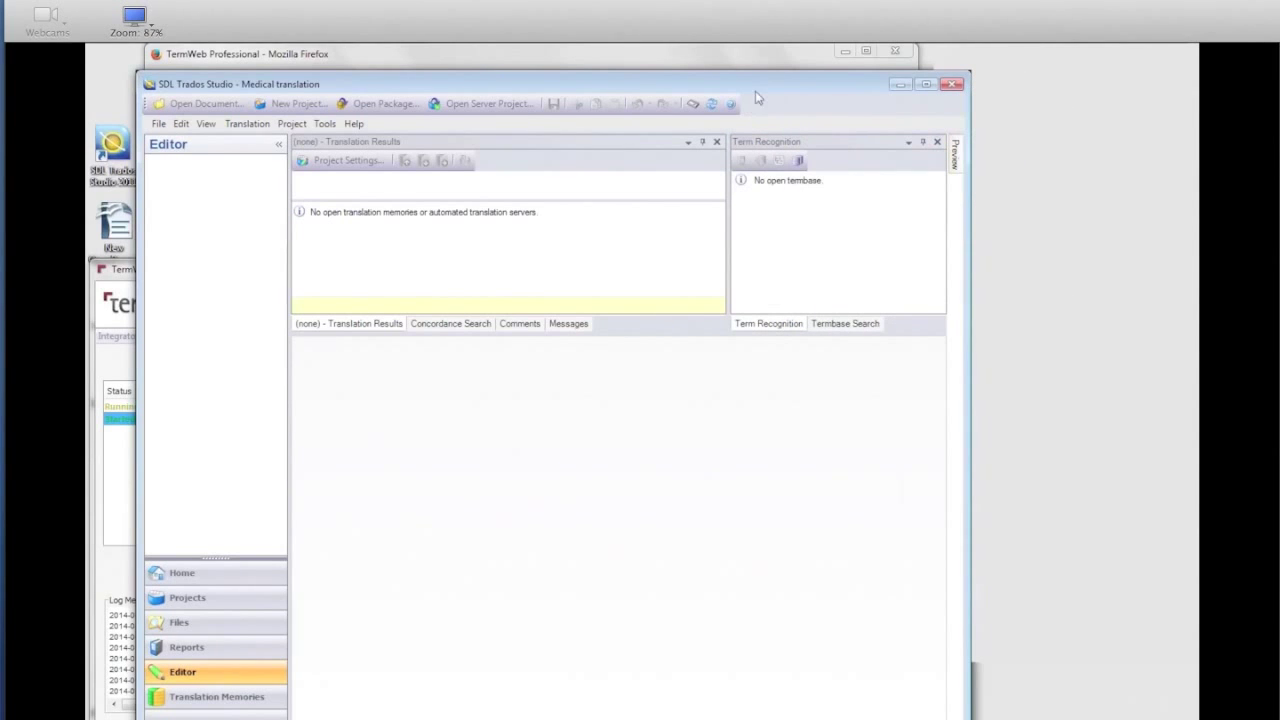
mouse_move(765, 84)
mouse_down()
mouse_move(727, 165)
mouse_move(745, 73)
mouse_move(763, 84)
mouse_up()
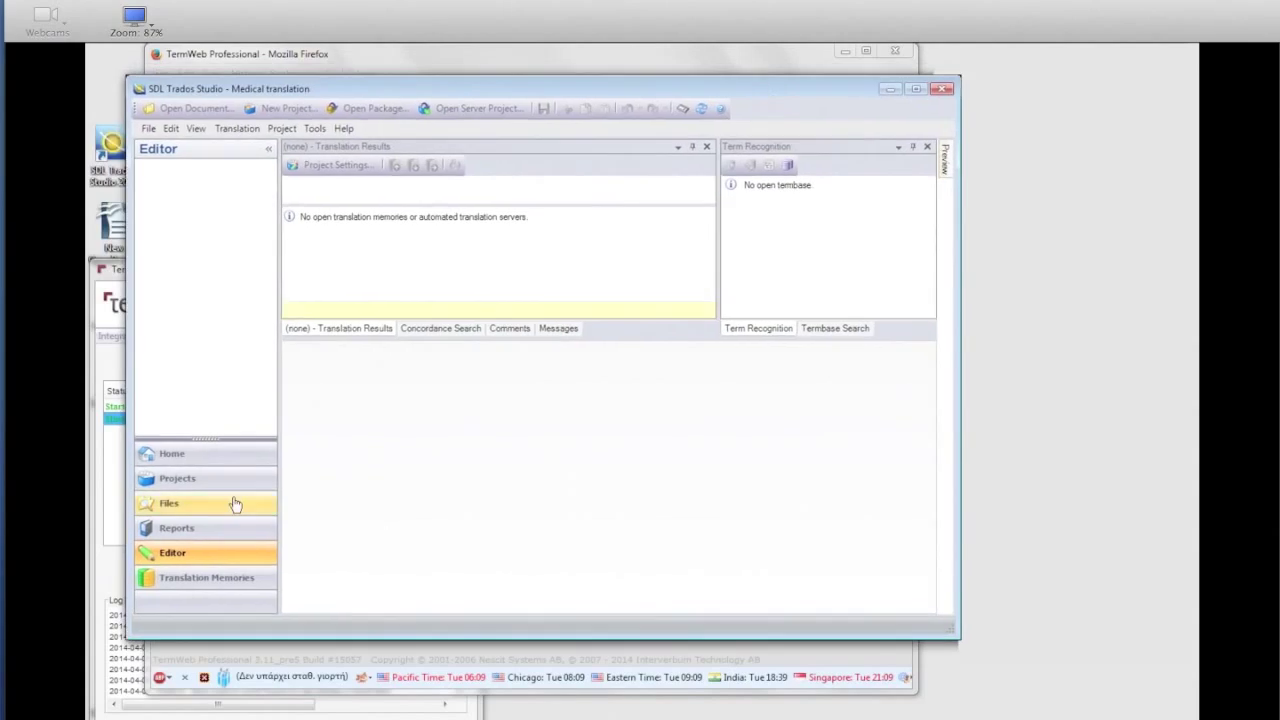
click(233, 504)
click(246, 197)
click(236, 247)
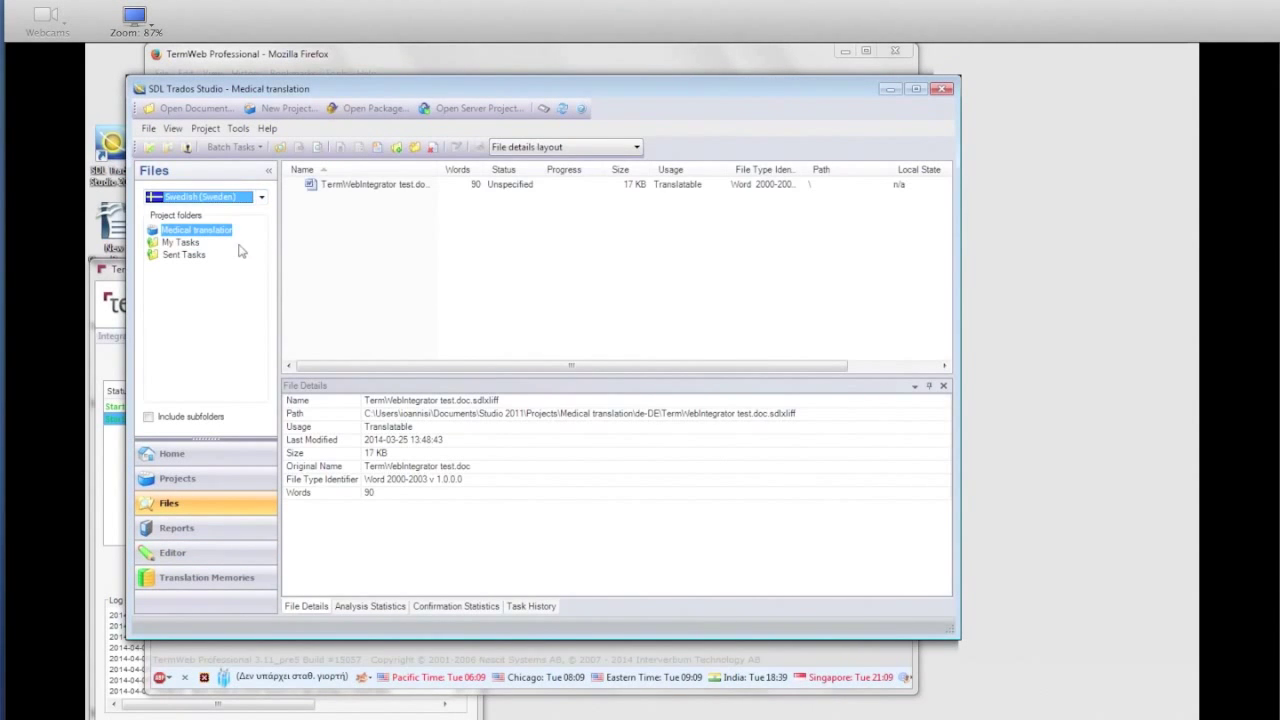
double_click(385, 188)
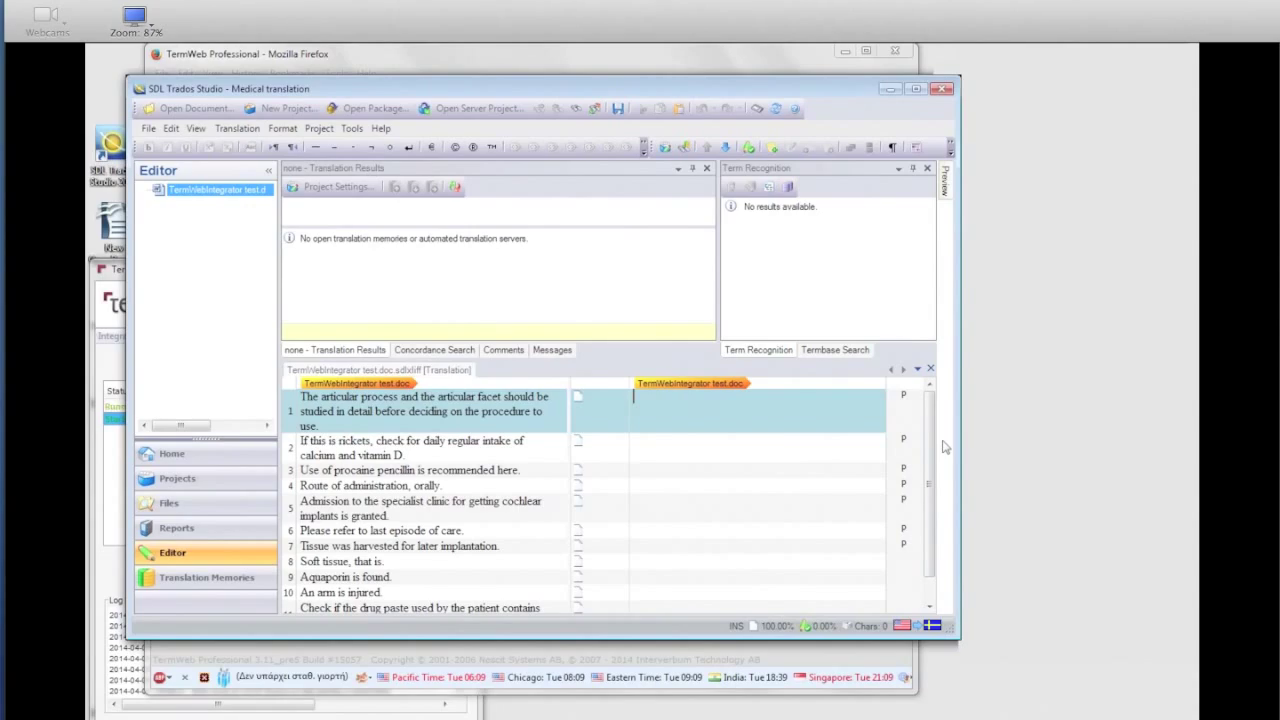
Add the Medical_deprecated_versus_approved termbase file to the project's termbase settings
click(789, 187)
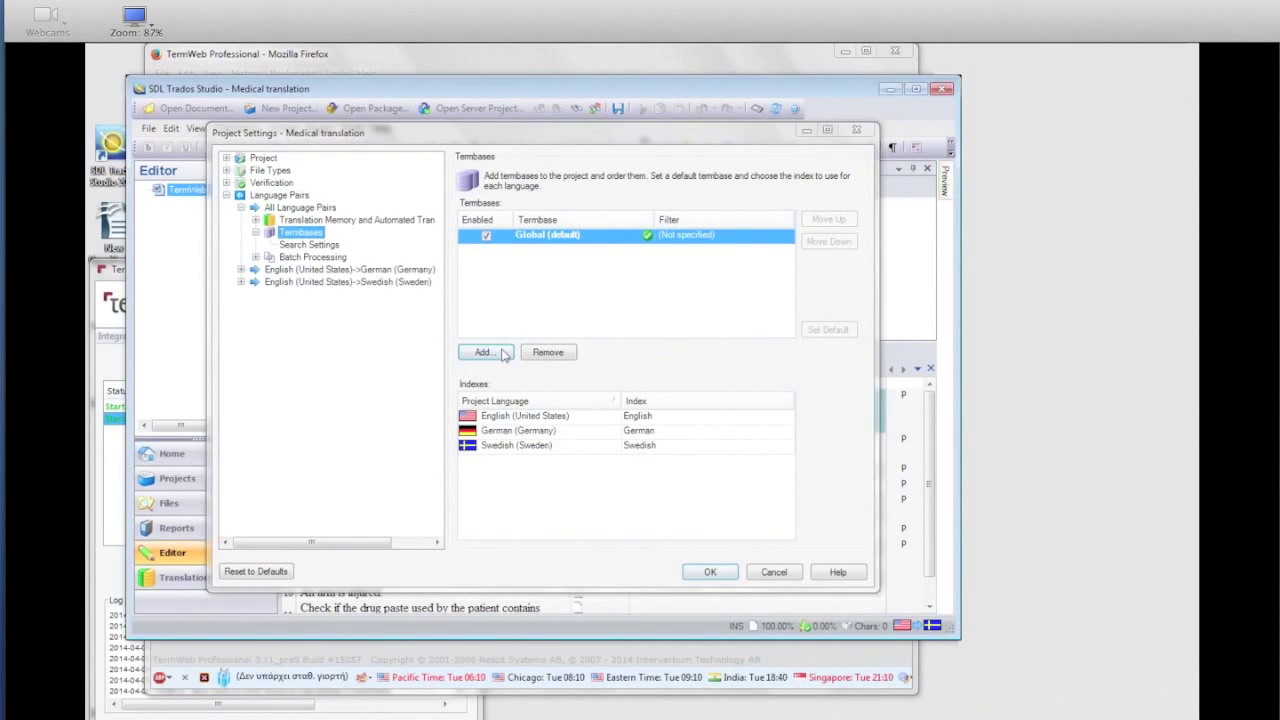
click(505, 353)
click(508, 181)
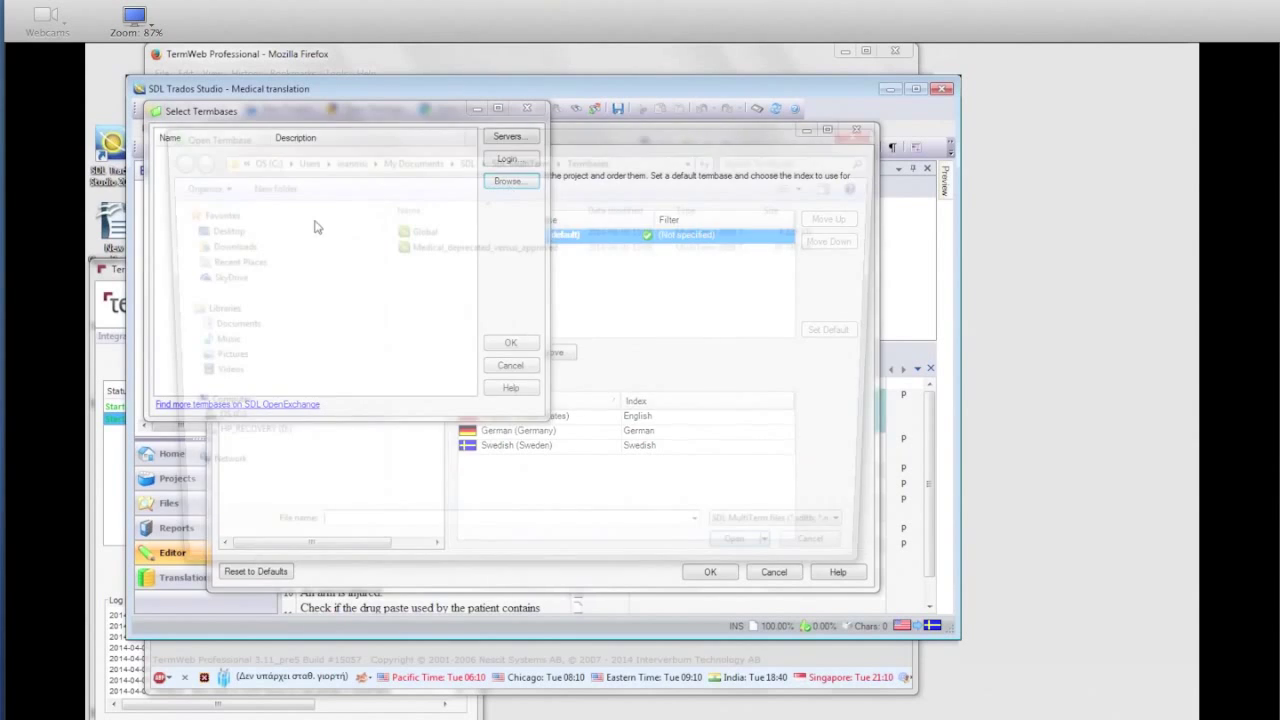
double_click(470, 248)
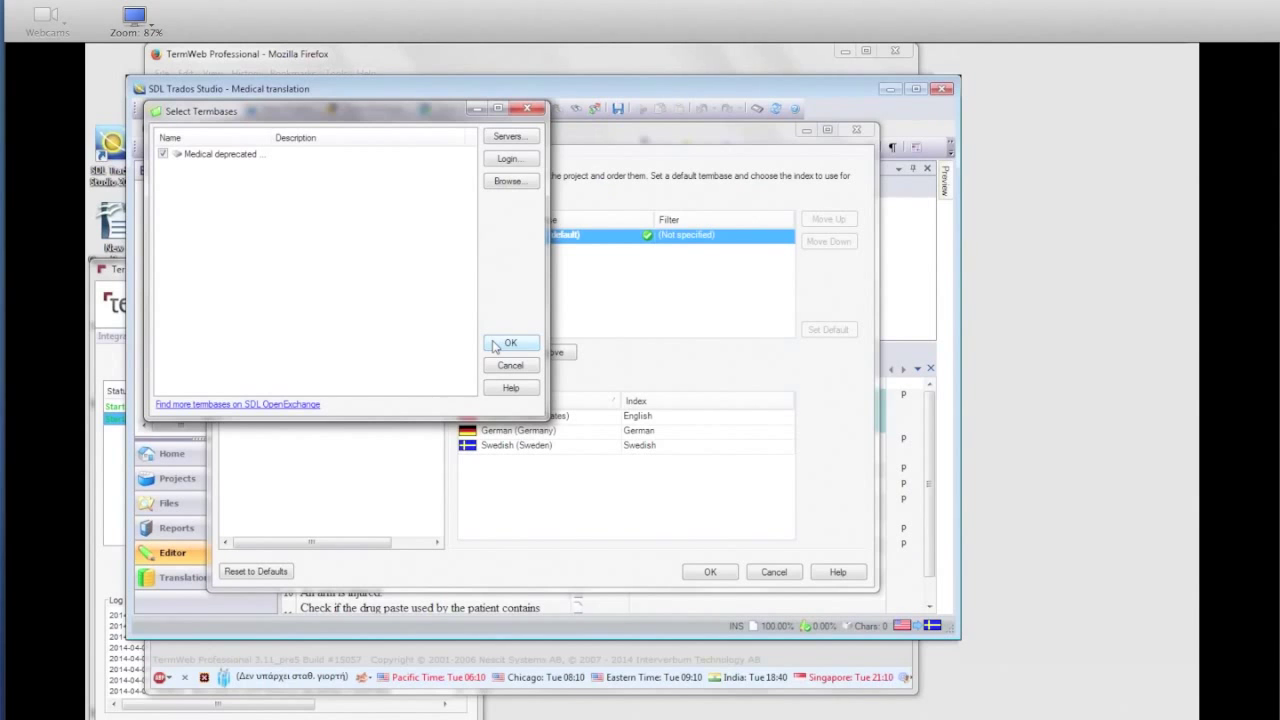
click(505, 343)
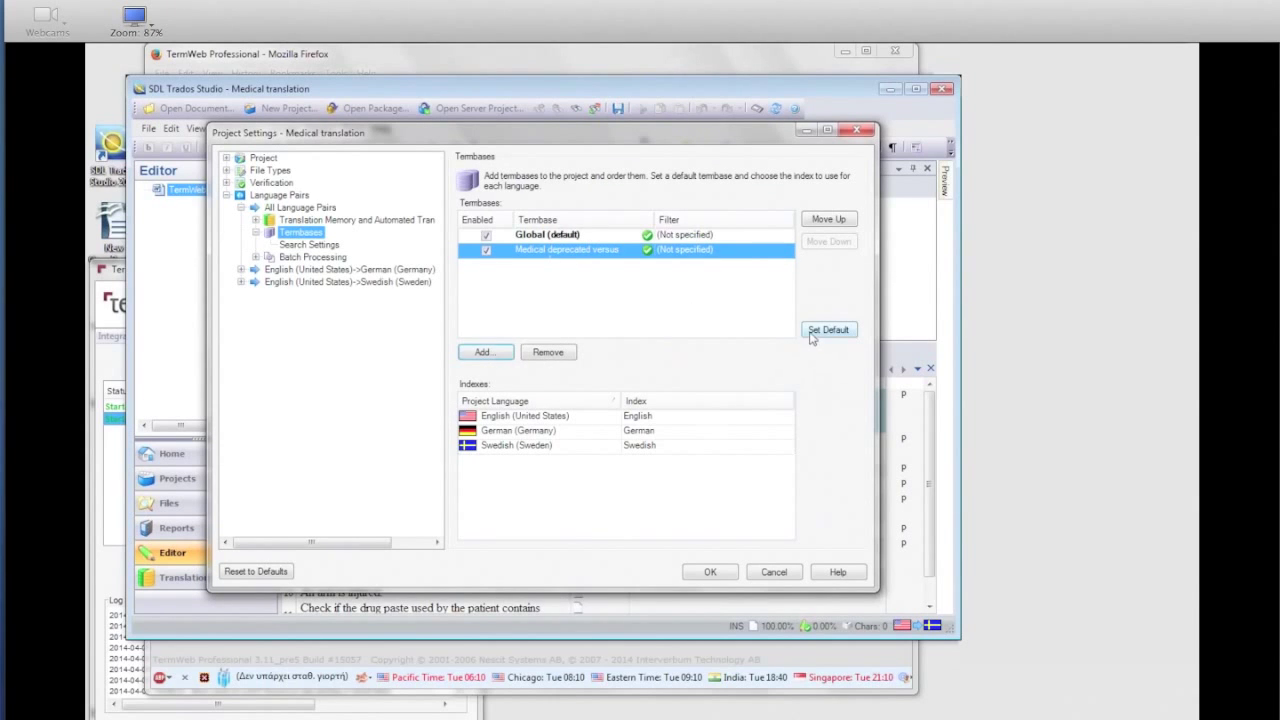
Make Medical_deprecated_versus_approved the default project termbase, apply it, and widen the Trados window
click(811, 333)
click(768, 457)
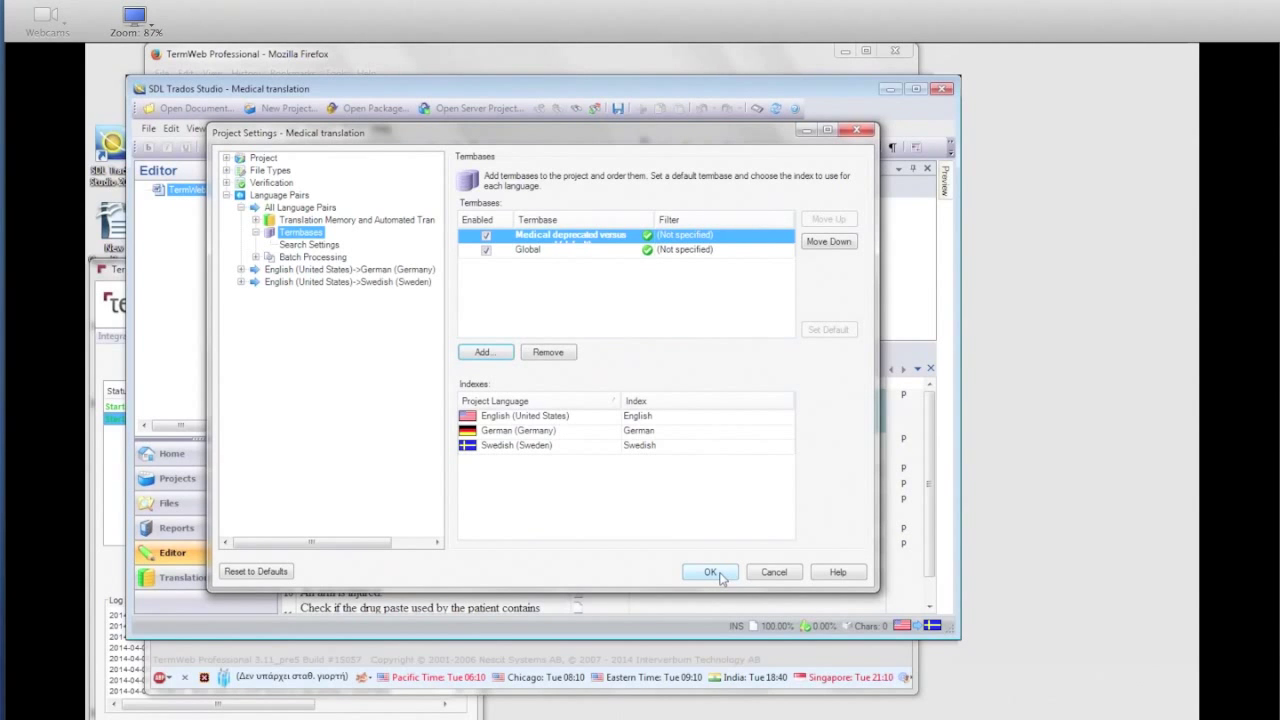
click(712, 572)
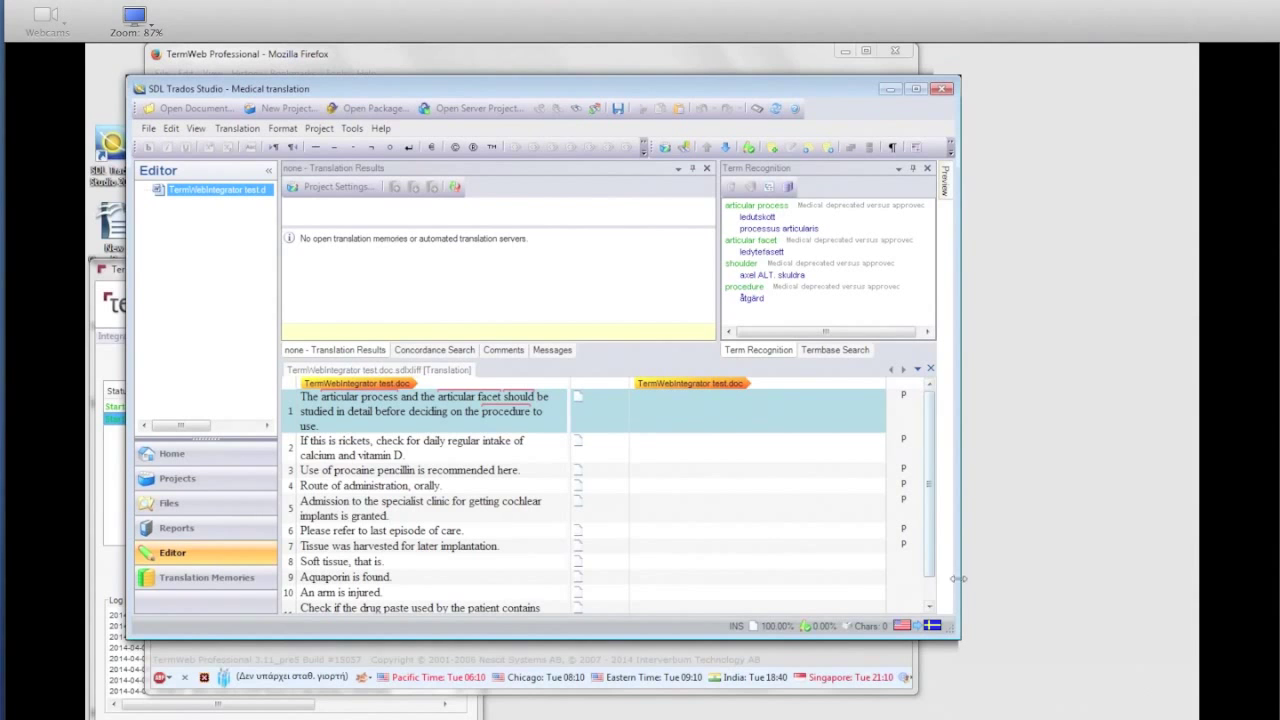
drag(957, 537, 968, 537)
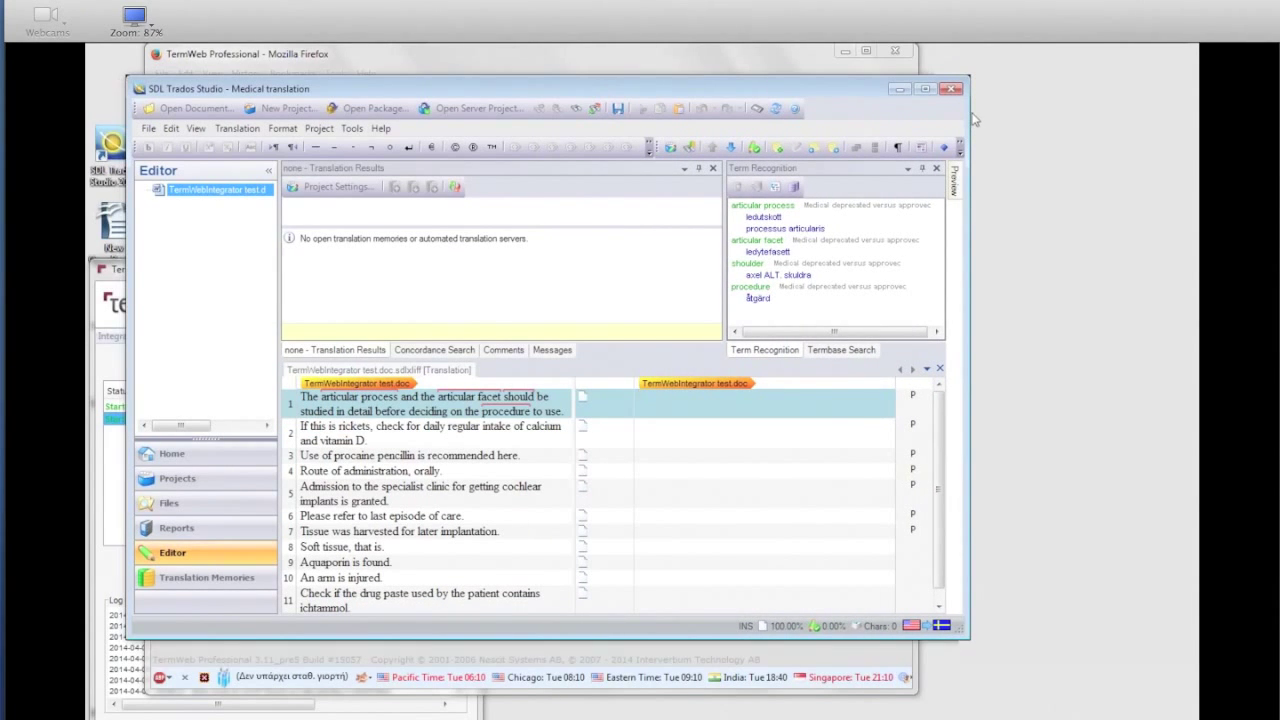